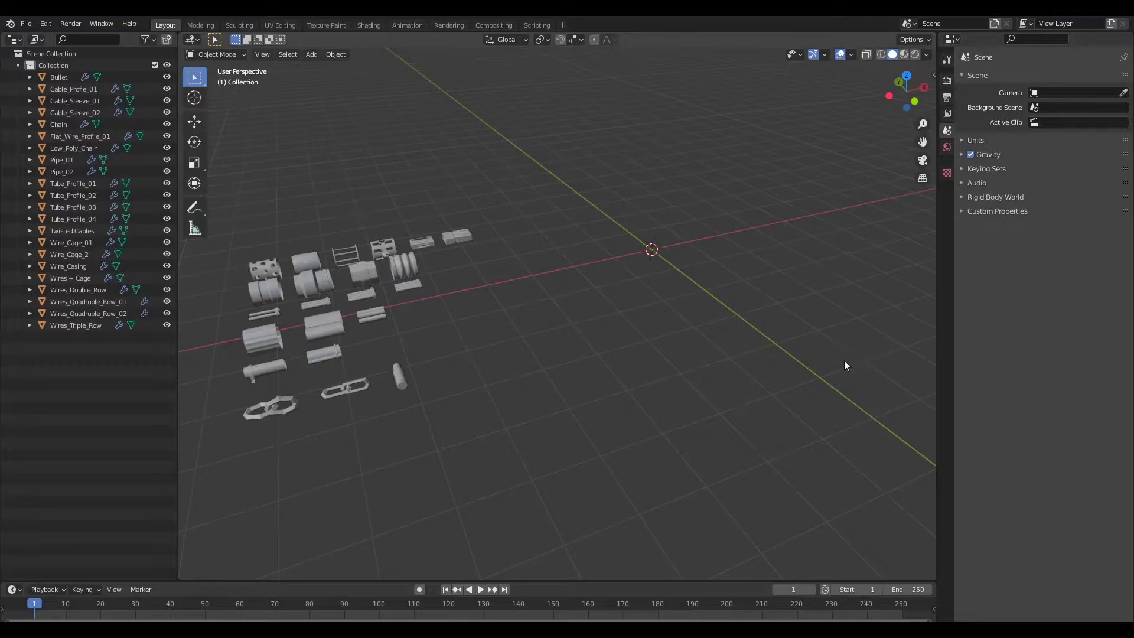
Add a mesh plane at the world origin, beside the existing collection of cable and pipe parts
middle_click_drag(688, 302, 693, 355)
key("shift+a")
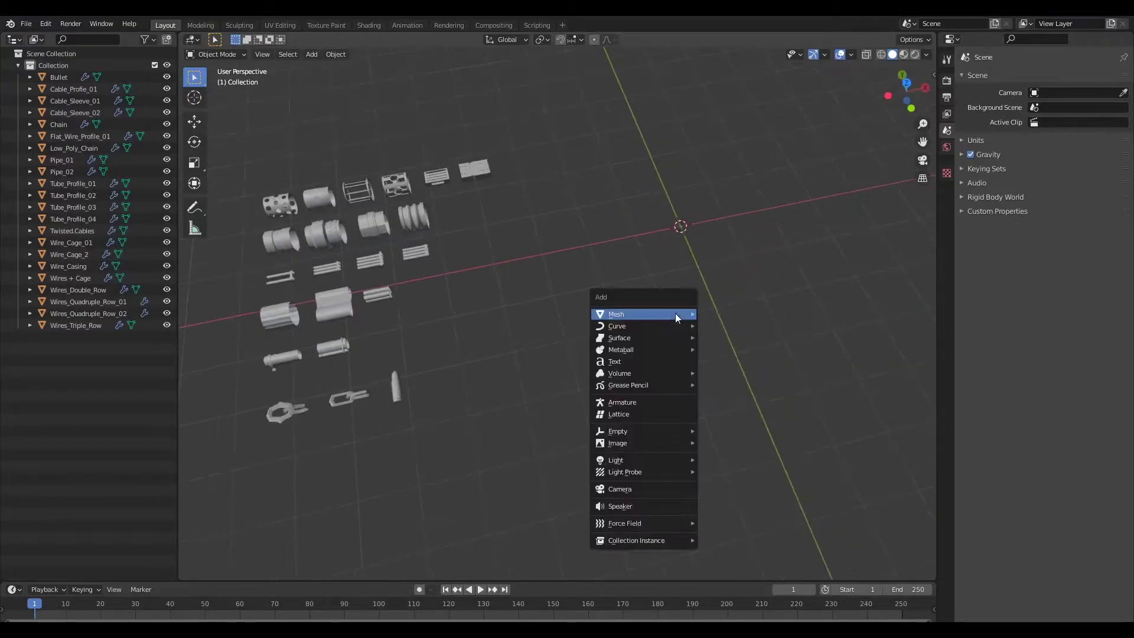
mouse_move(675, 313)
left_click(732, 314)
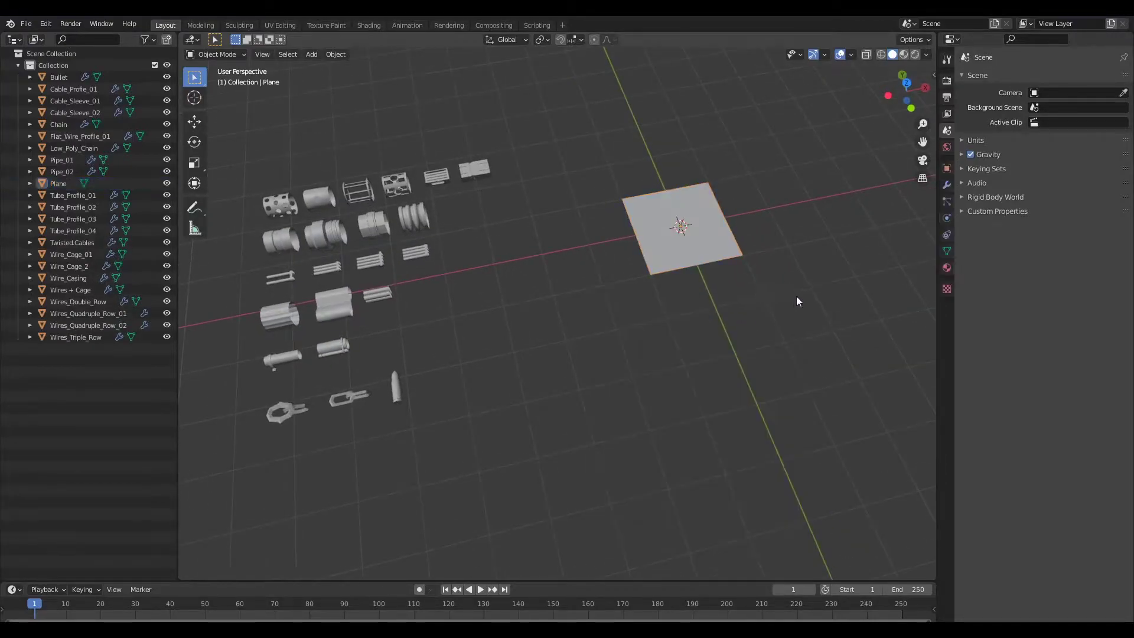
Duplicate the plane and raise the copy straight up along the Z axis above the original
middle_click_drag(792, 298, 700, 331)
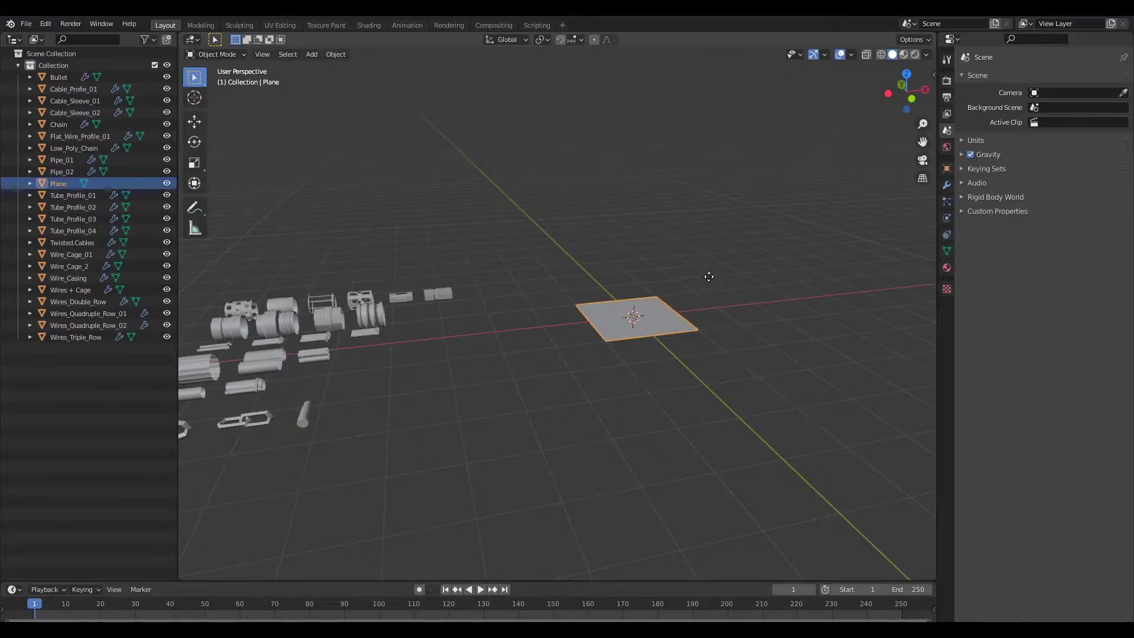
key("shift+d")
key("z")
left_click(712, 173)
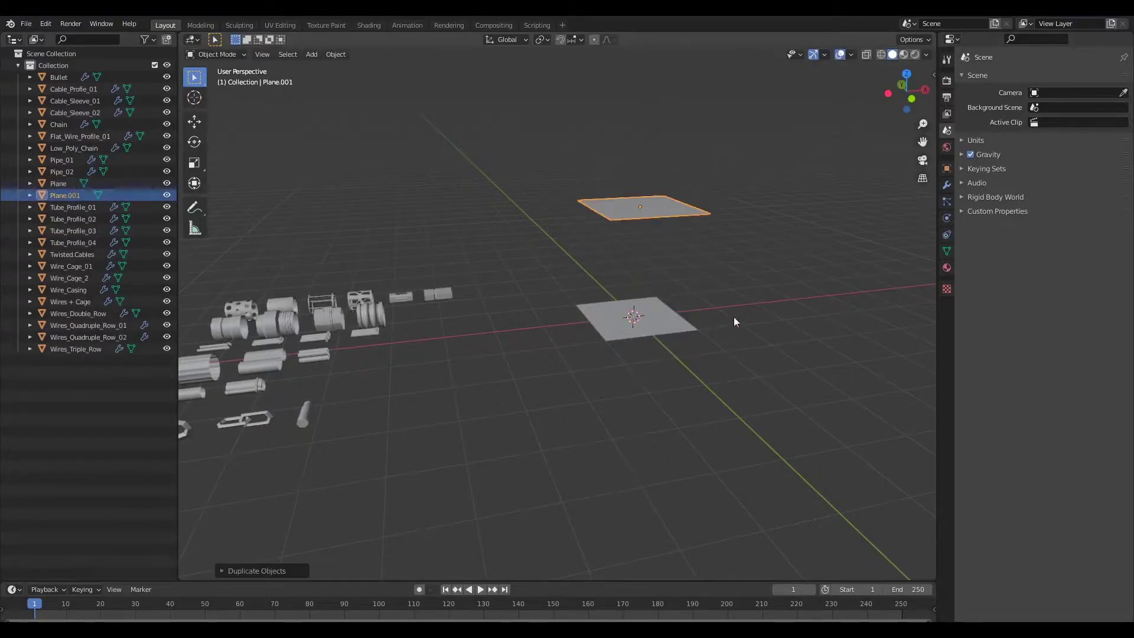
Add a Solidify modifier to the raised plane and increase its thickness to form a slab
scroll(732, 312, "up", 4)
middle_click_drag(728, 292, 776, 371, "shift")
left_click(640, 187)
middle_click_drag(680, 239, 749, 335, "shift")
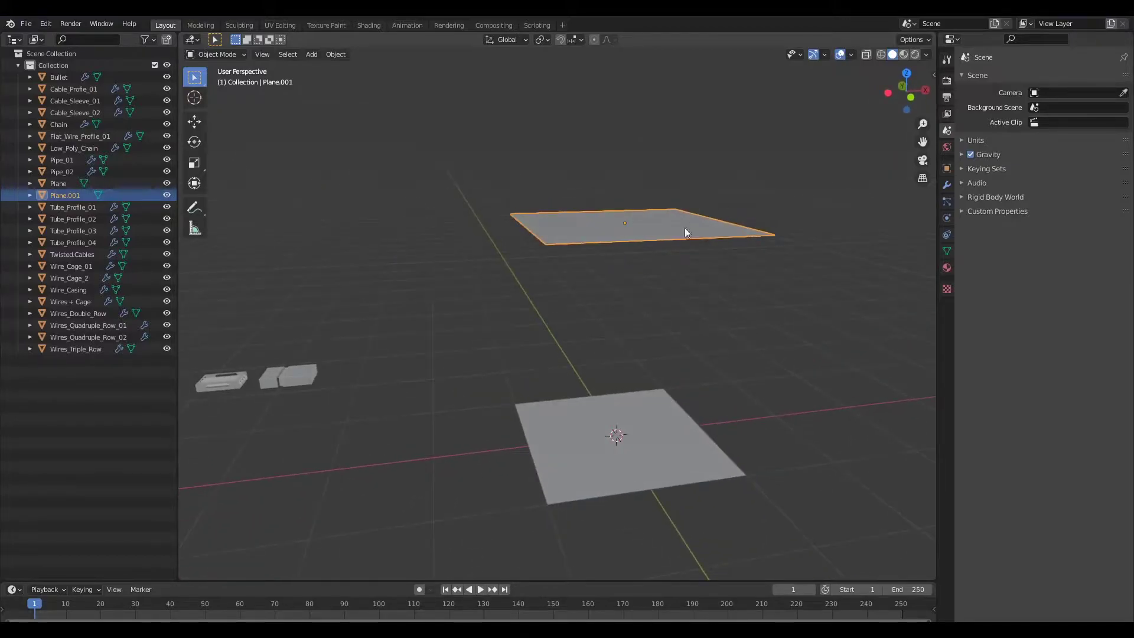
left_click(947, 185)
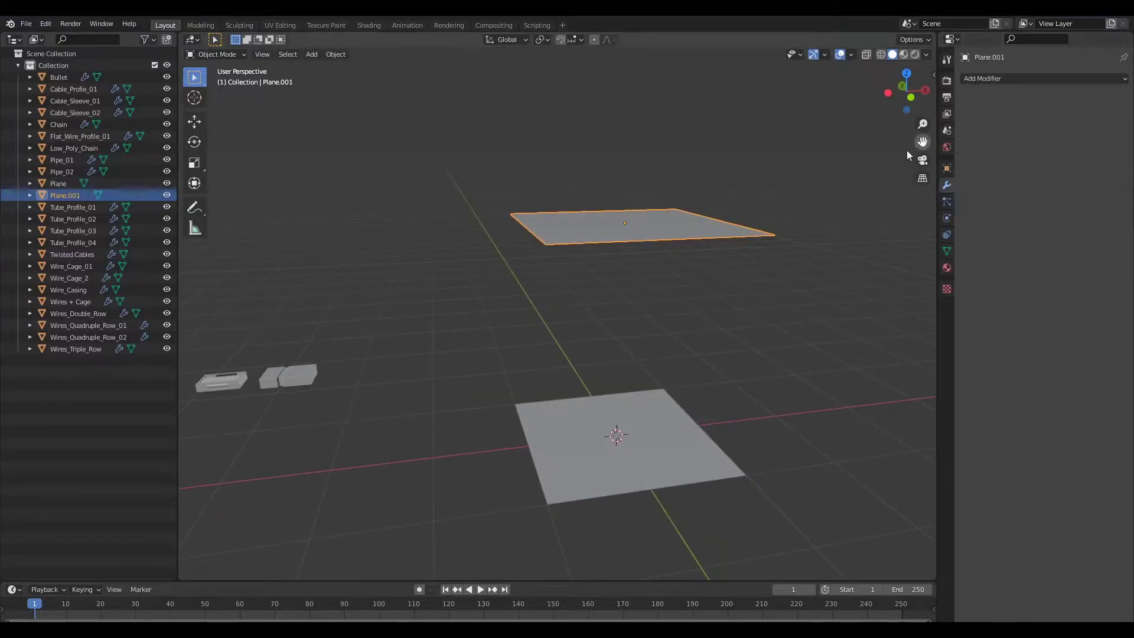
key("q")
left_click(713, 296)
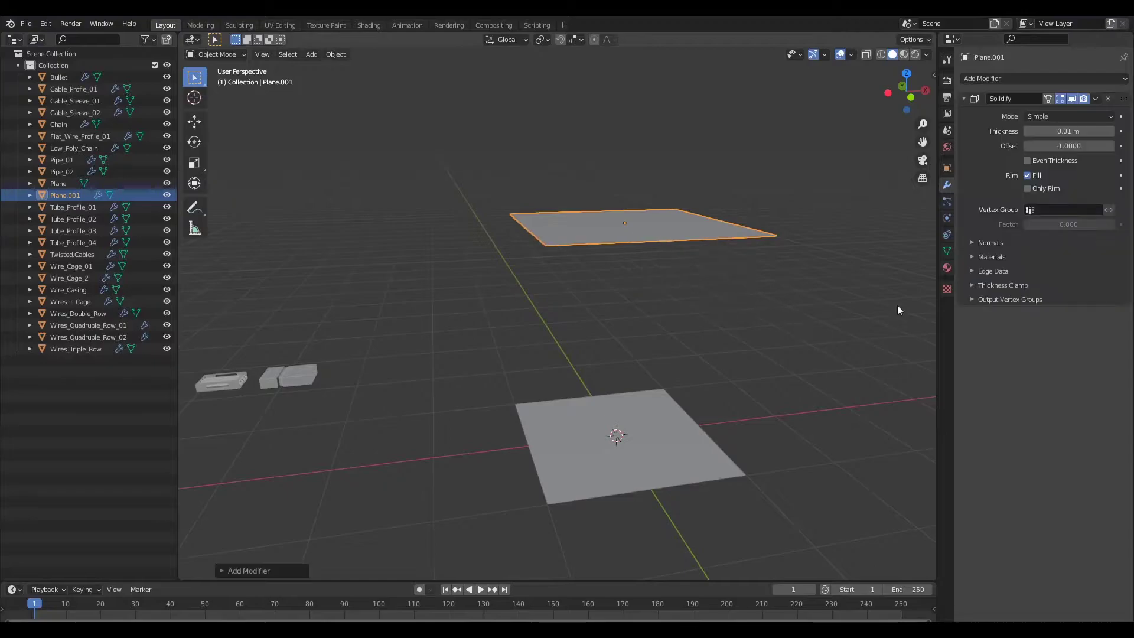
left_click_drag(1073, 131, 1072, 132)
left_click(804, 331)
middle_click_drag(804, 331, 732, 436)
Subdivide the lower plane with 10 cuts and return to Object Mode
left_click(644, 384)
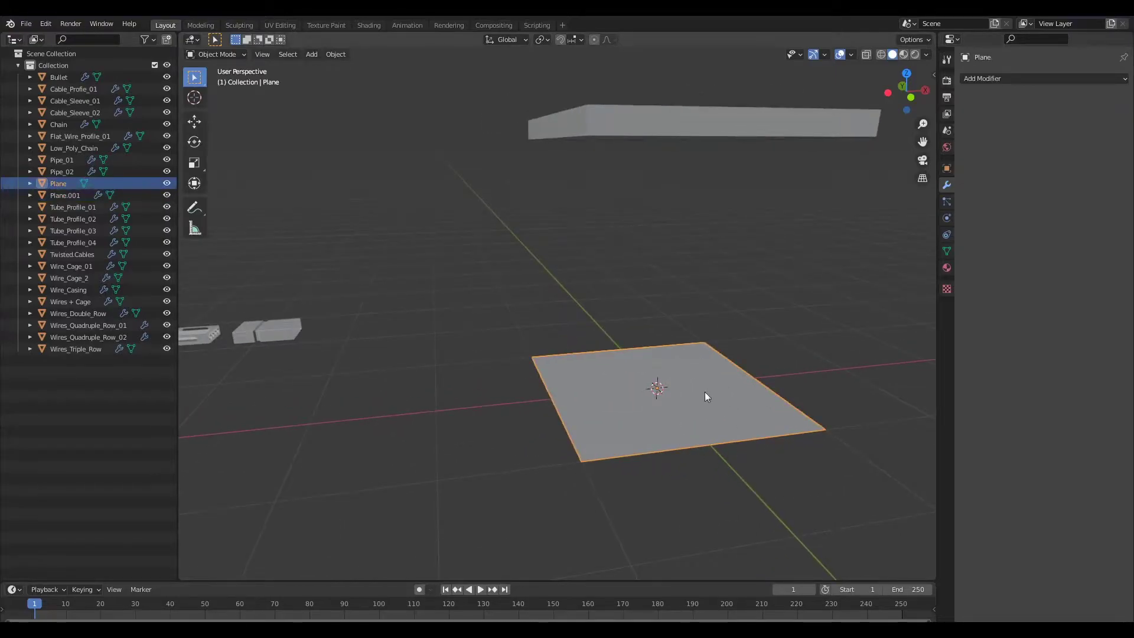
middle_click_drag(704, 396, 681, 410)
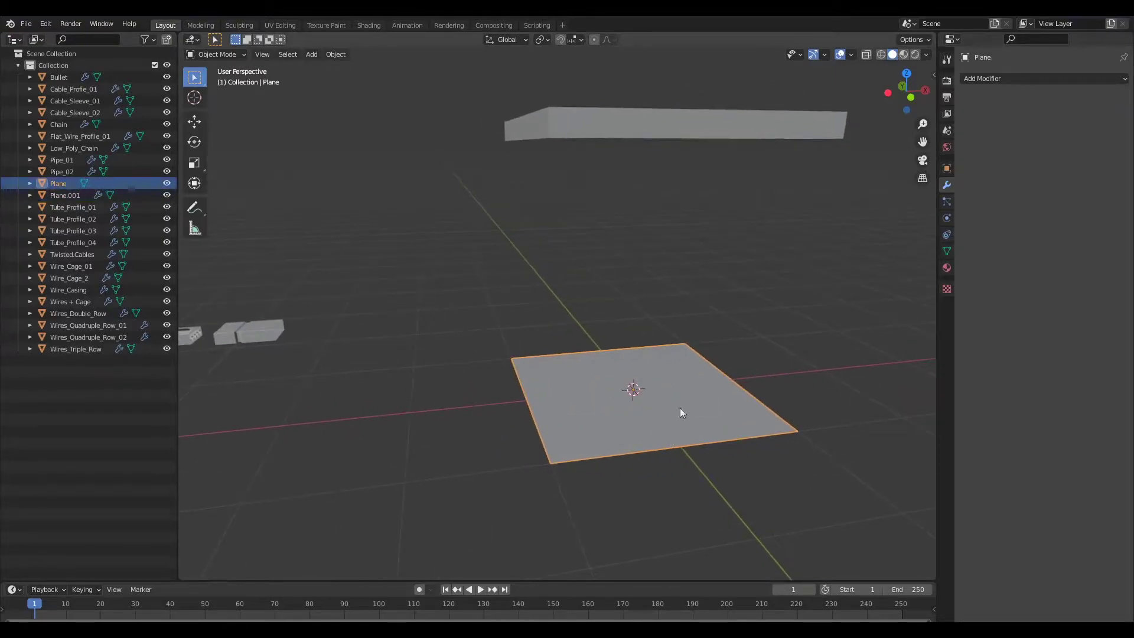
key("Tab")
right_click(683, 378)
left_click(682, 376)
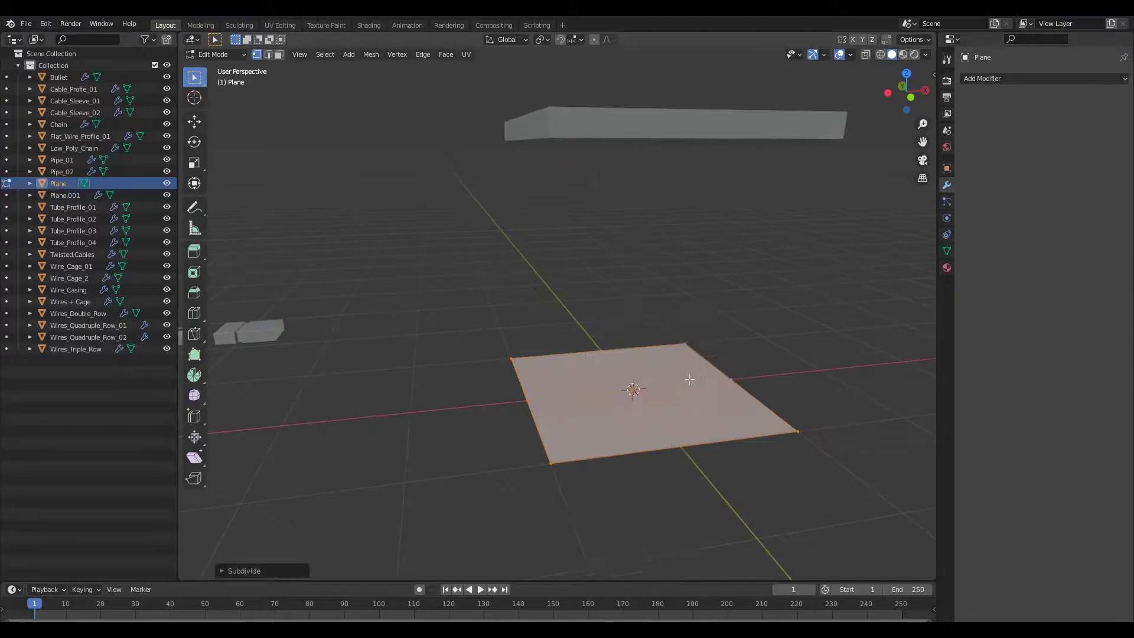
left_click(234, 568)
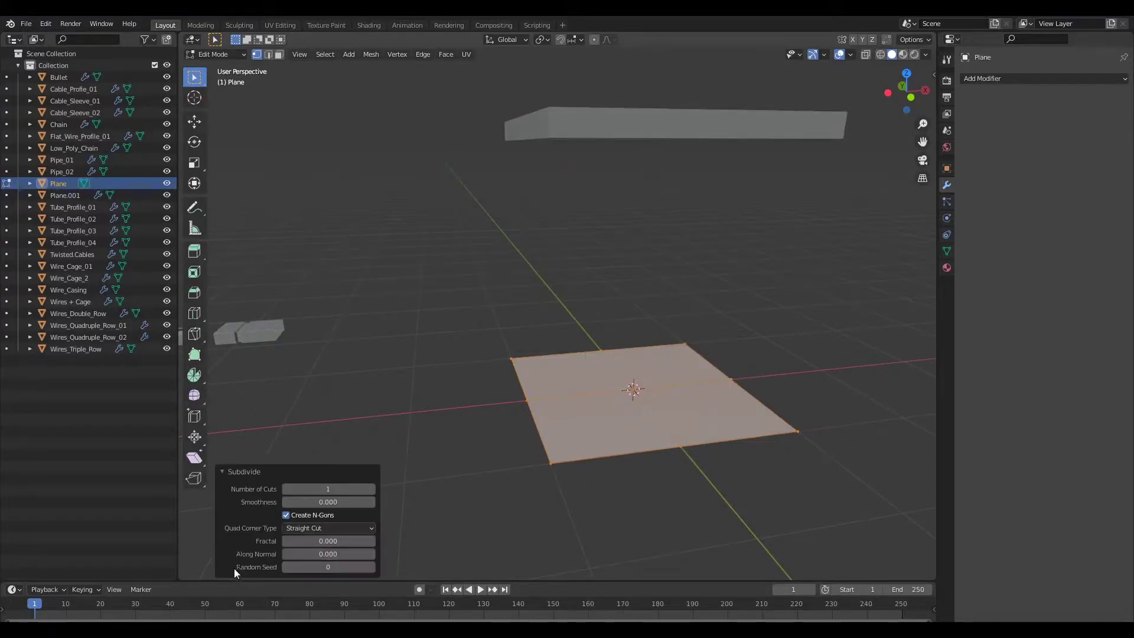
left_click(336, 488)
type("10")
key("Return")
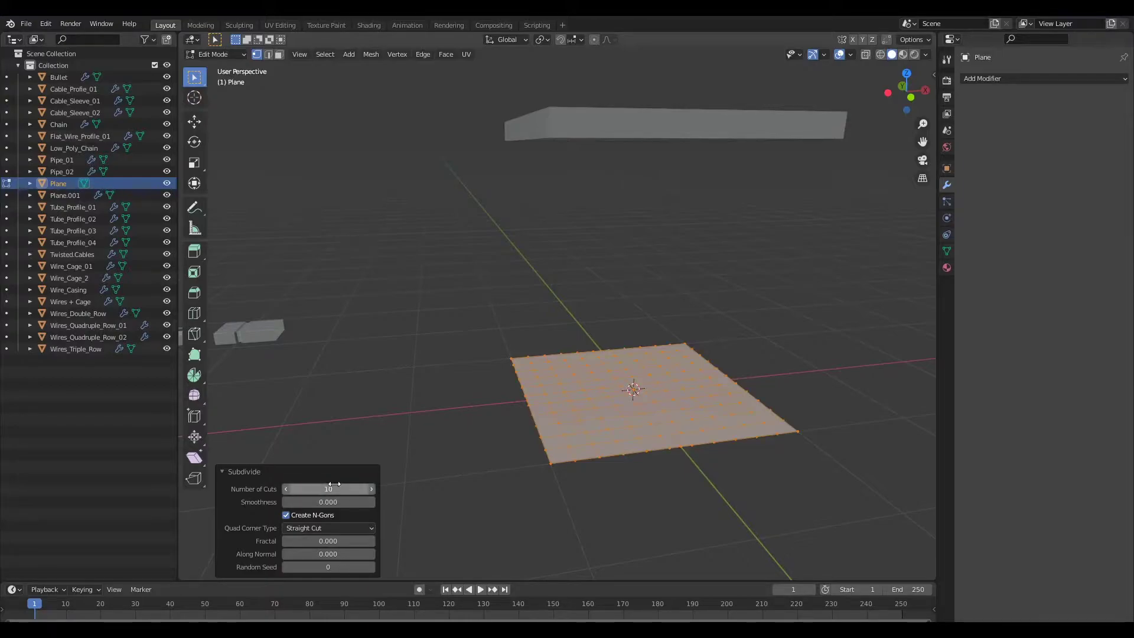
key("Tab")
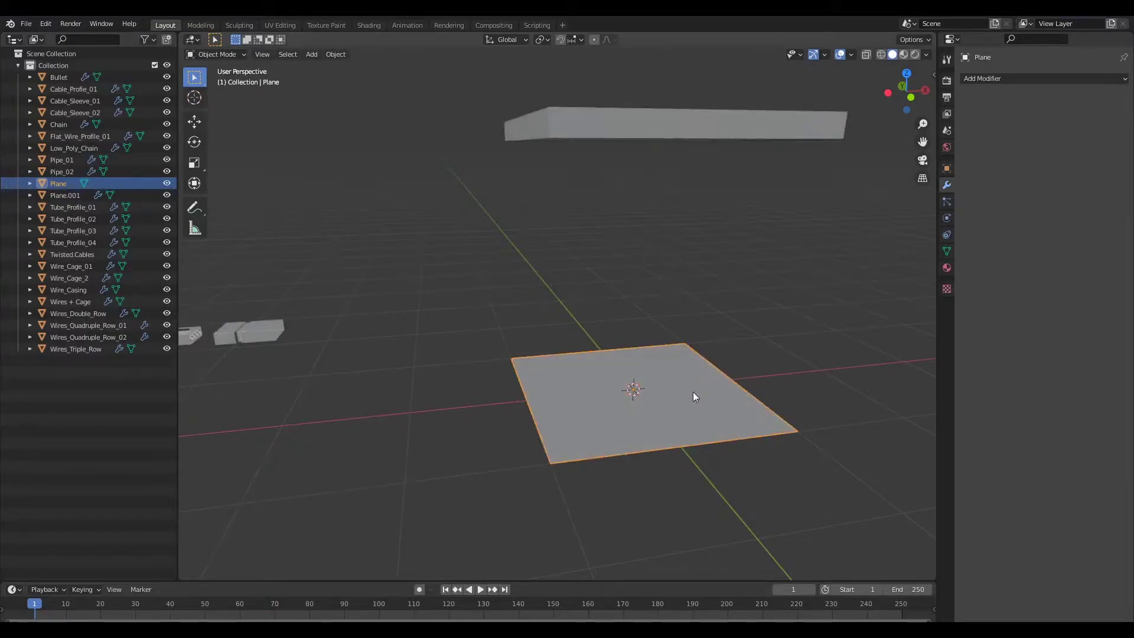
Rotate the subdivided plane 90 degrees about the global X axis so it stands upright
key("x")
left_click(870, 423)
left_click(747, 425)
key("r")
type("x")
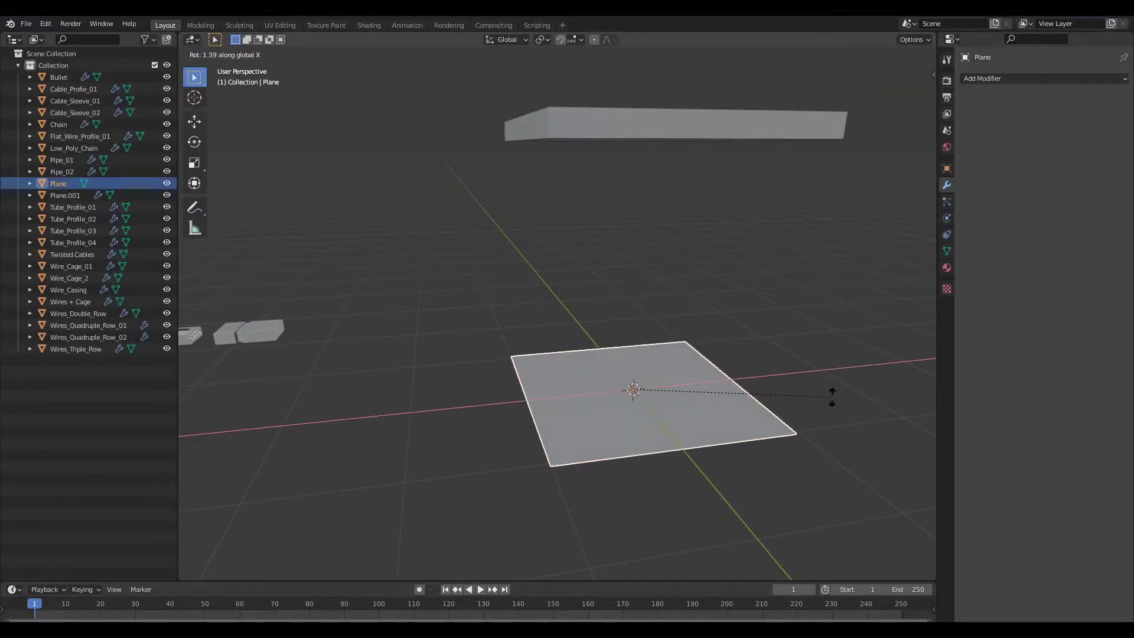
type("90")
key("Return")
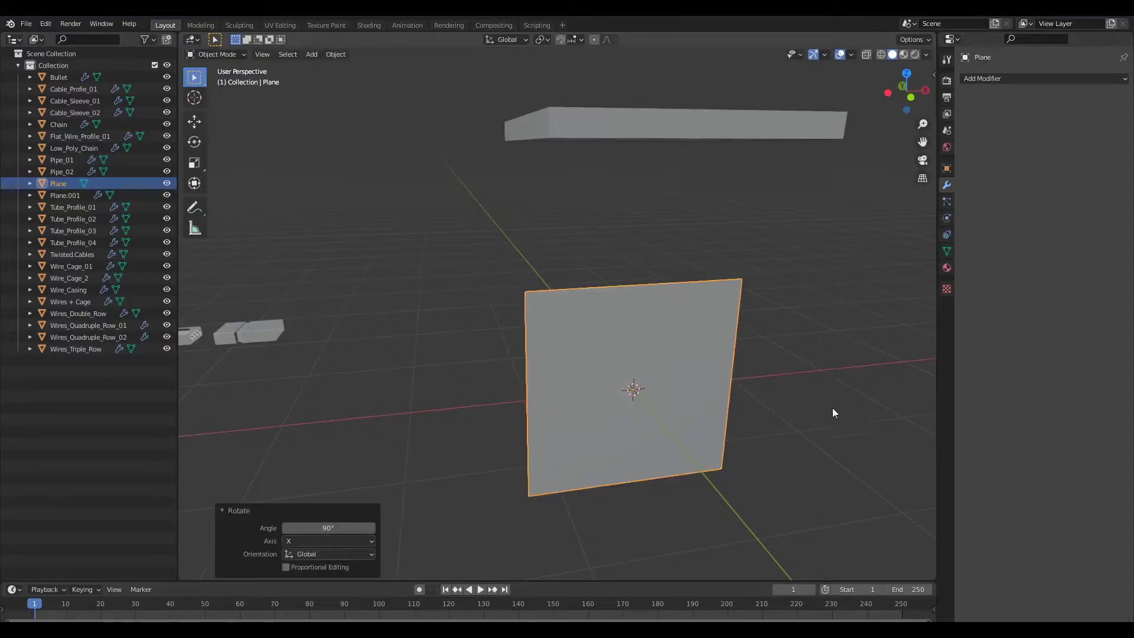
In front view, move the upright plane up along Z until its upper edge meets the slab
middle_click_drag(828, 405, 703, 391)
key("grave")
left_click(686, 288)
left_click(702, 391)
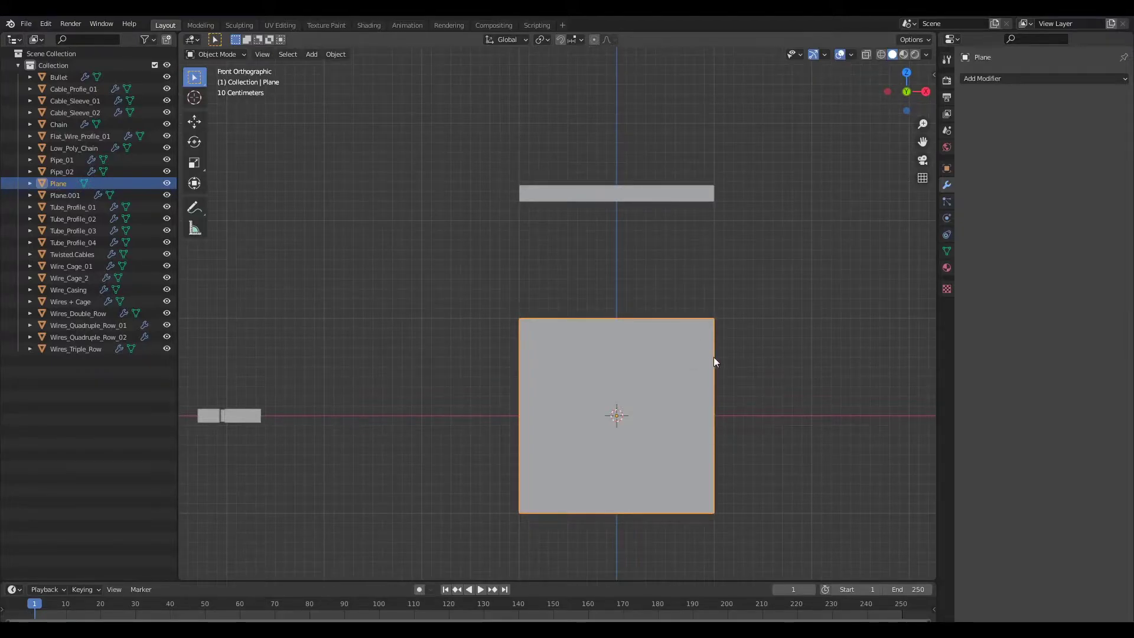
key("g")
key("z")
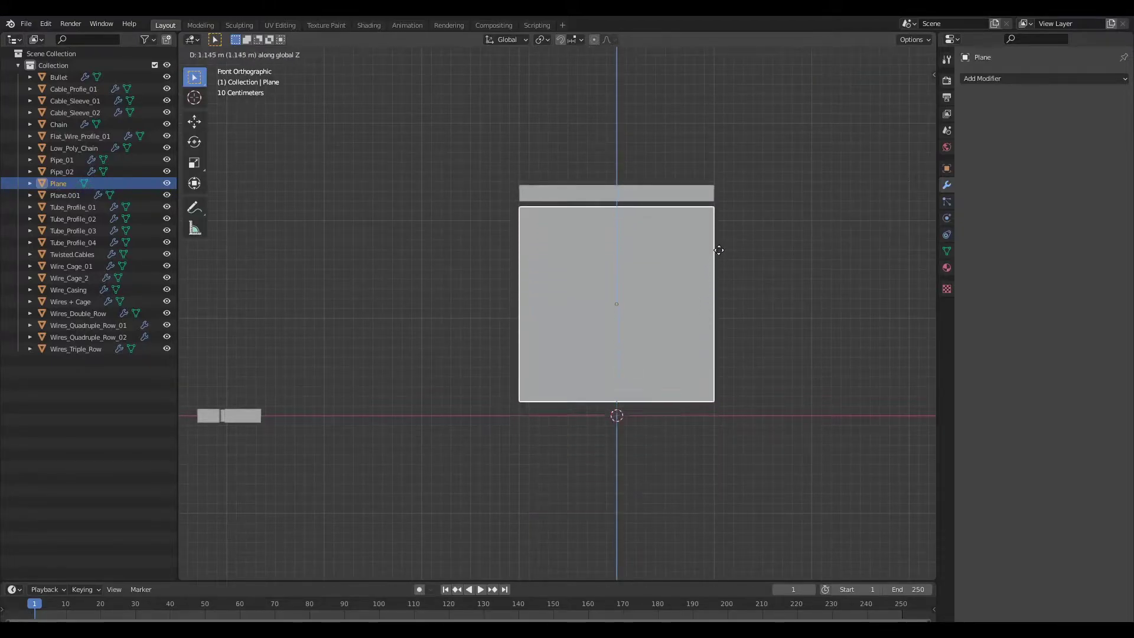
left_click(720, 239)
Cut a freehand U-shaped line into the upright plane with the Knife tool, starting and ending near its upper edge
middle_click_drag(739, 243, 739, 311, "shift")
key("Tab")
mouse_move(802, 327)
middle_mouse_down("shift")
mouse_move(819, 290)
mouse_move(808, 346)
middle_mouse_up("shift")
key("alt+a")
key("w")
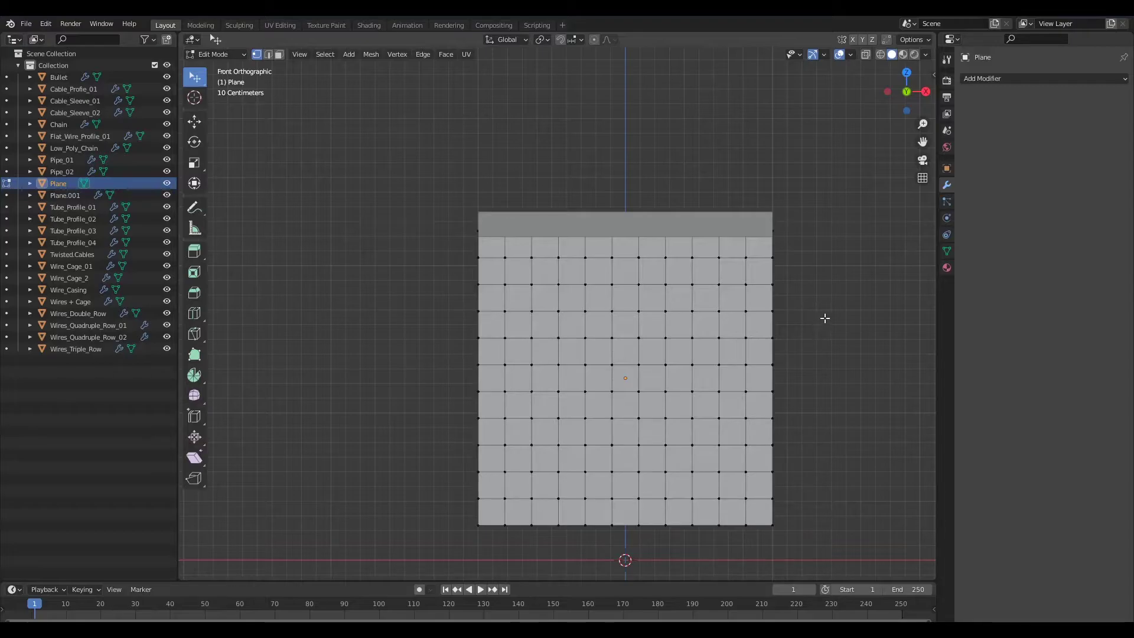
key("k")
mouse_move(736, 229)
left_mouse_down()
mouse_move(539, 252)
mouse_move(536, 230)
left_mouse_up()
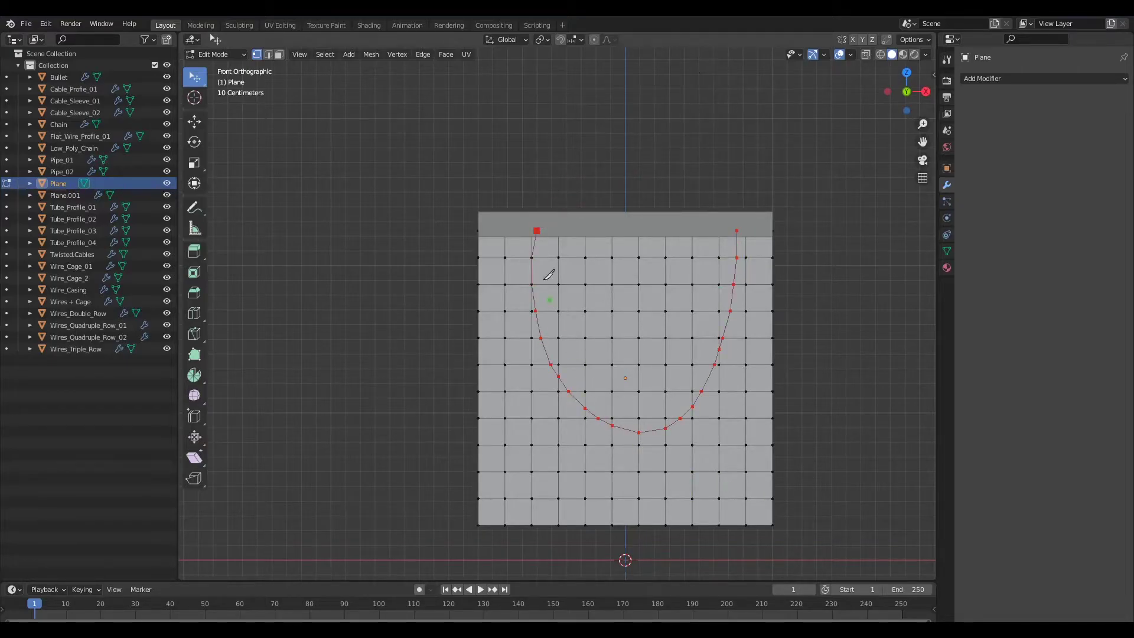
middle_click_drag(853, 329, 761, 251)
middle_click_drag(695, 384, 782, 329)
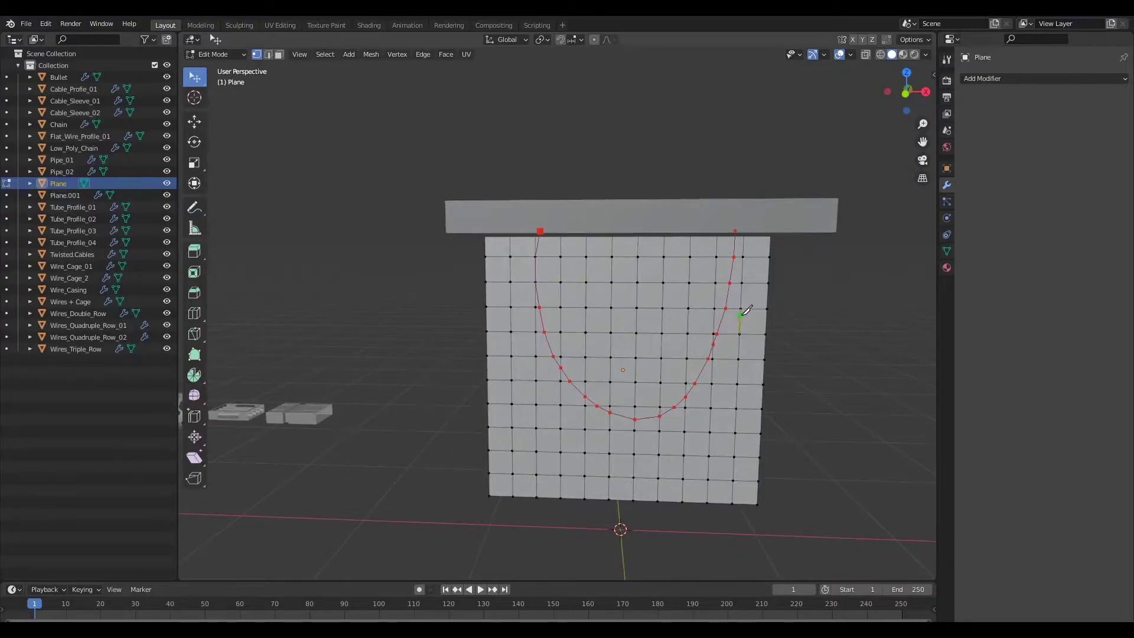
key("Return")
Separate the U-shaped cut edges into their own object and hide the original subdivided plane
middle_click_drag(745, 309, 760, 321)
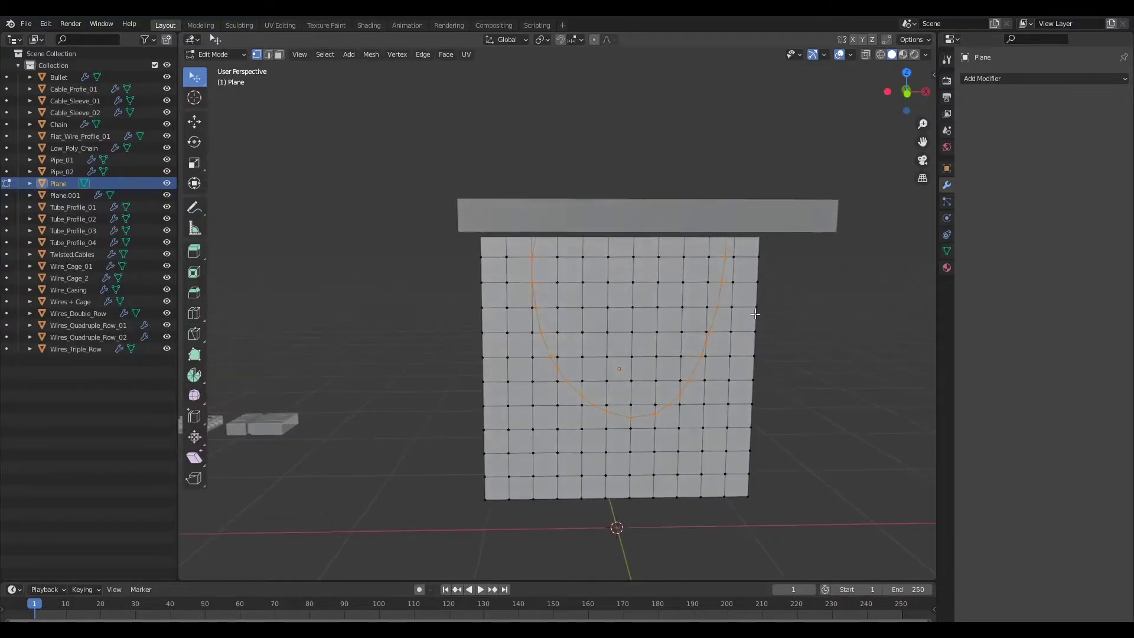
key("p")
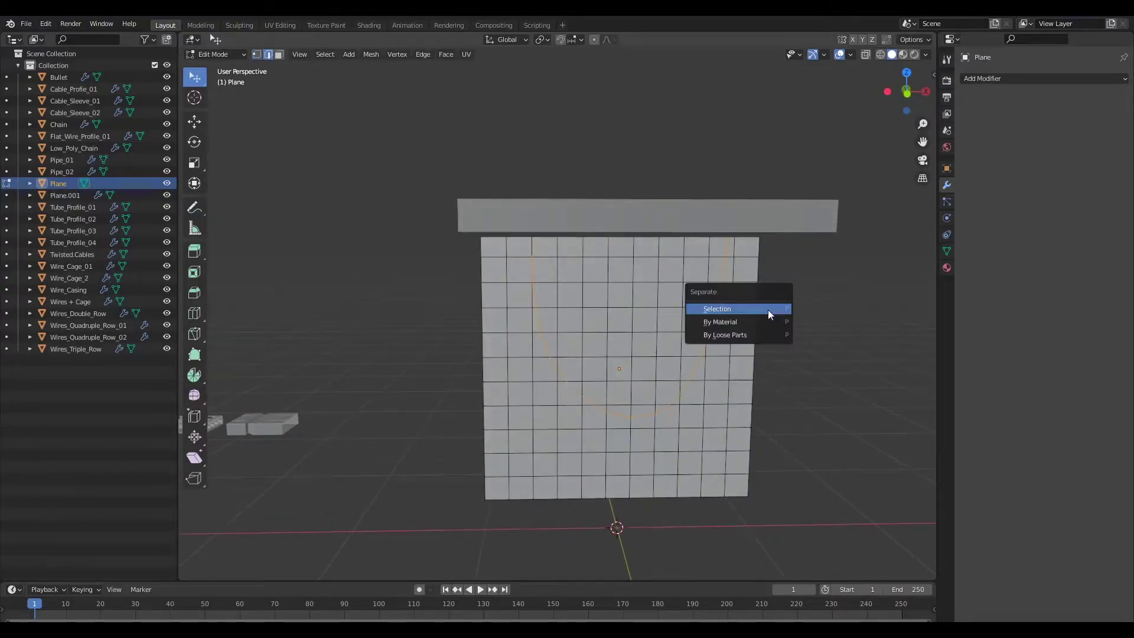
left_click(772, 311)
middle_click_drag(776, 394, 746, 360)
key("Tab")
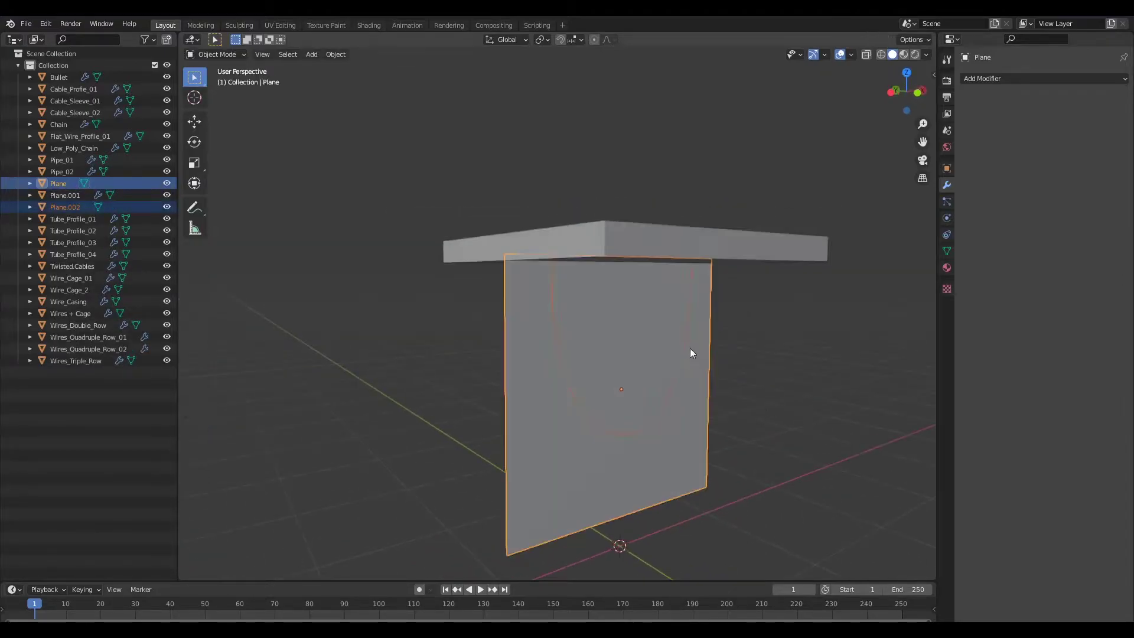
left_click(691, 352)
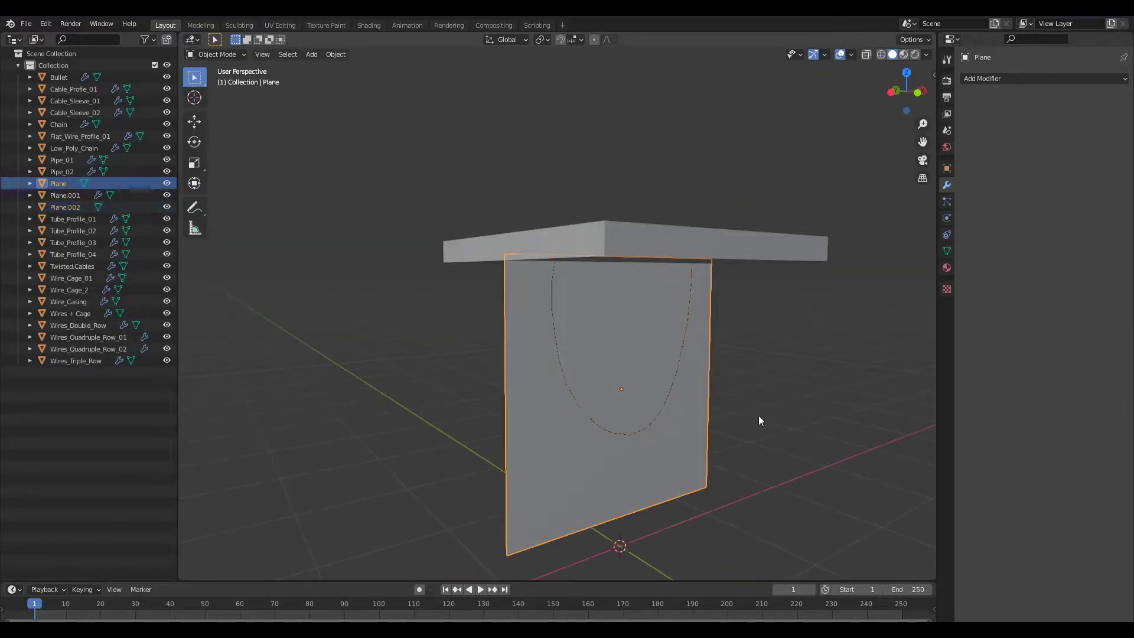
left_click(167, 183)
Smooth the separated U-shaped edge object with a level 1 Subdivision modifier and make it the active object
middle_click_drag(745, 393, 711, 420)
left_click_drag(706, 373, 782, 488)
middle_click_drag(774, 443, 850, 425)
key("ctrl+1")
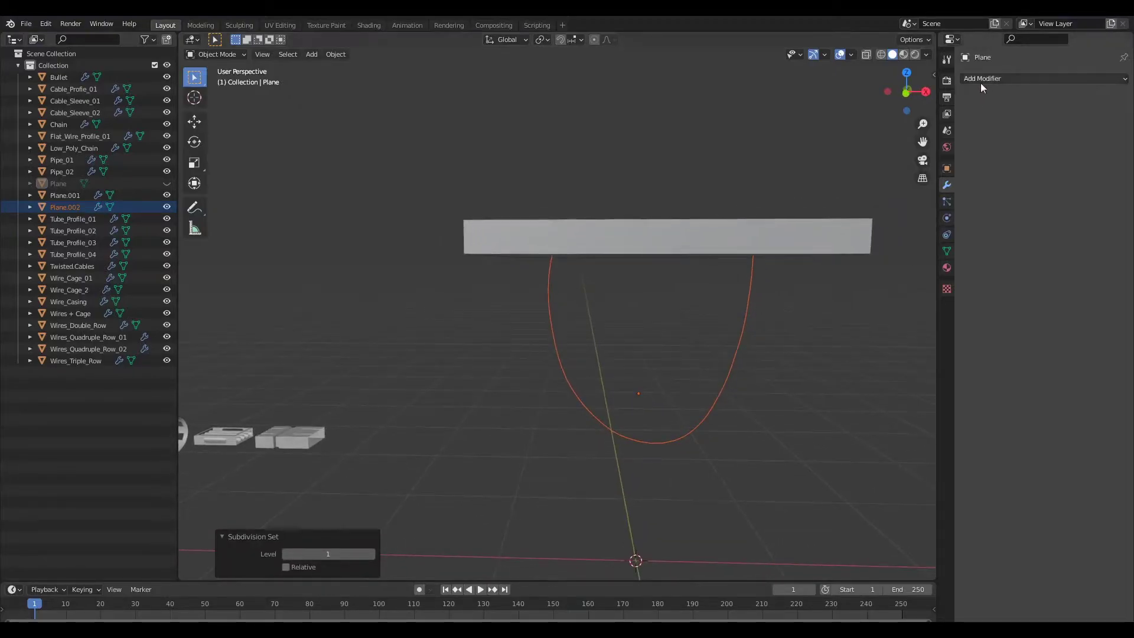
middle_click_drag(781, 445, 826, 372)
middle_click_drag(798, 431, 780, 410)
middle_click_drag(781, 450, 827, 500)
middle_click_drag(594, 319, 736, 368)
left_click(733, 371)
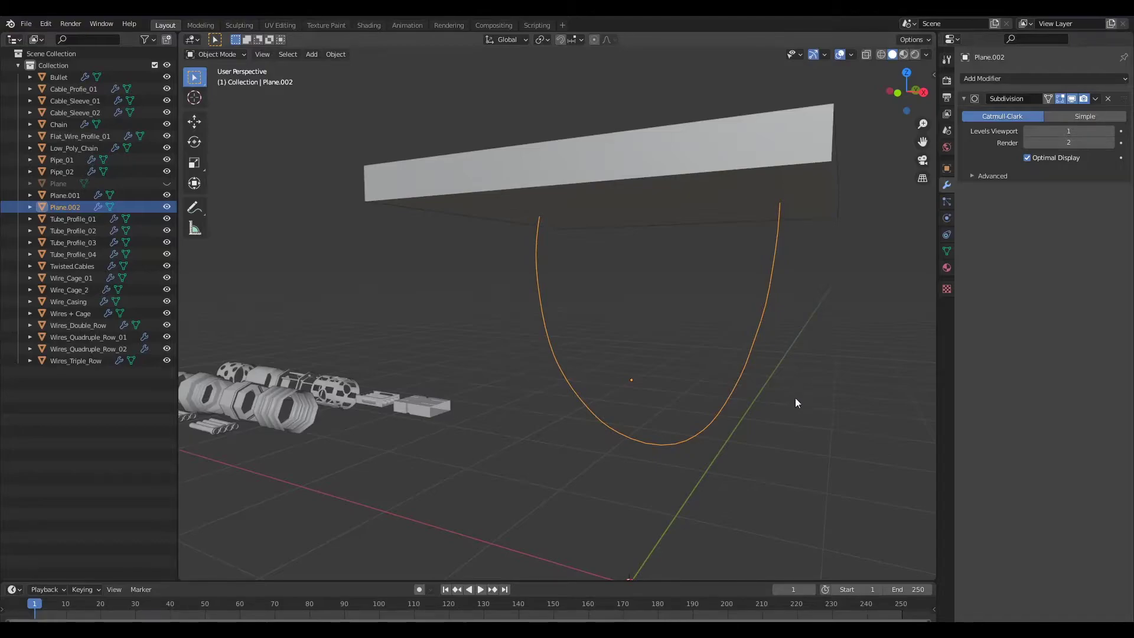
Apply the Subdivision modifier on the U-shaped edge object and convert the object to a curve
left_click_drag(709, 385, 817, 498)
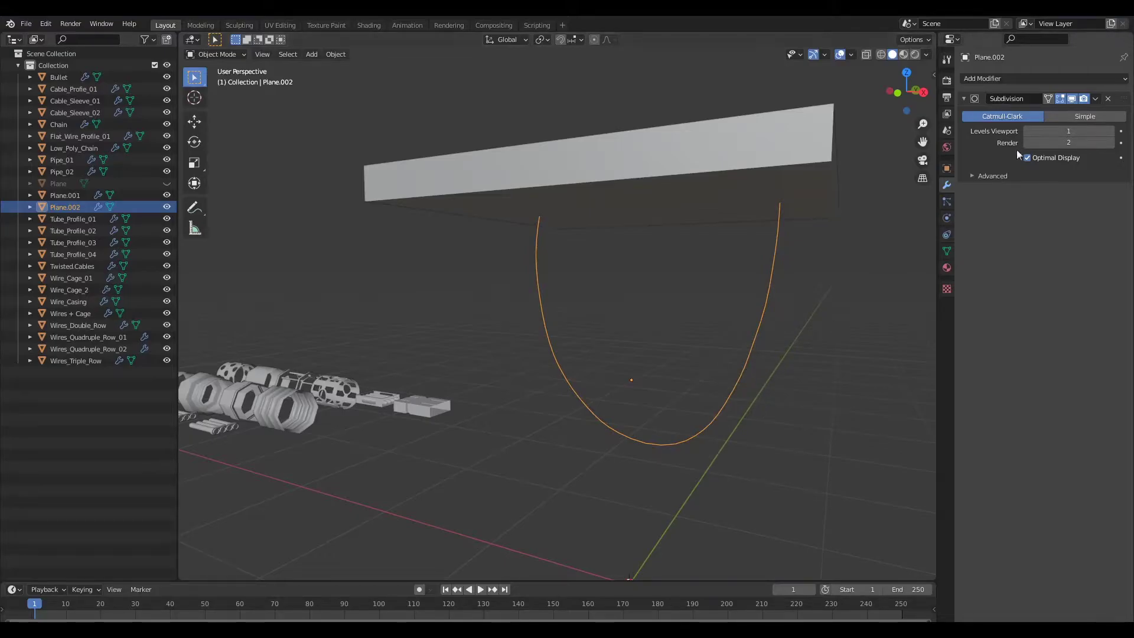
key("ctrl+x")
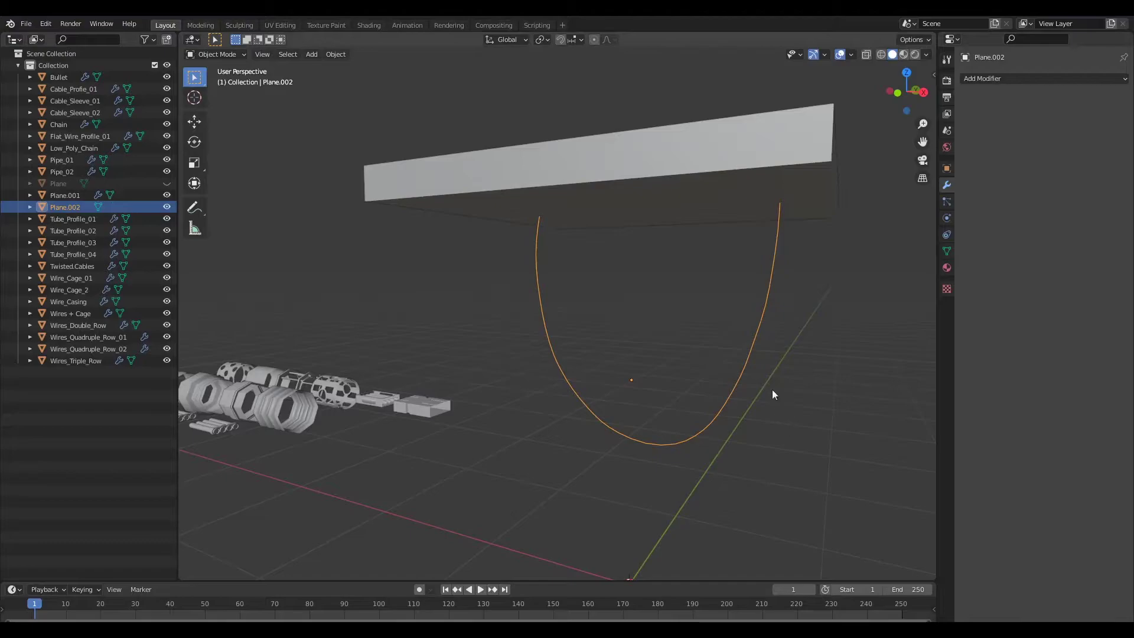
left_click(335, 54)
mouse_move(388, 366)
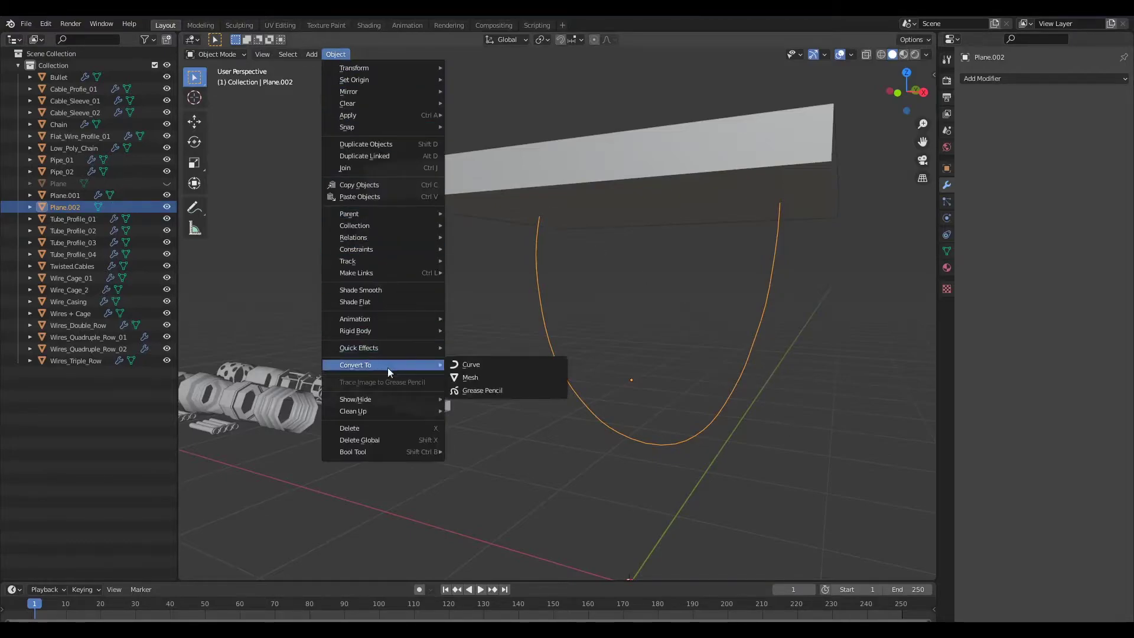
left_click(495, 364)
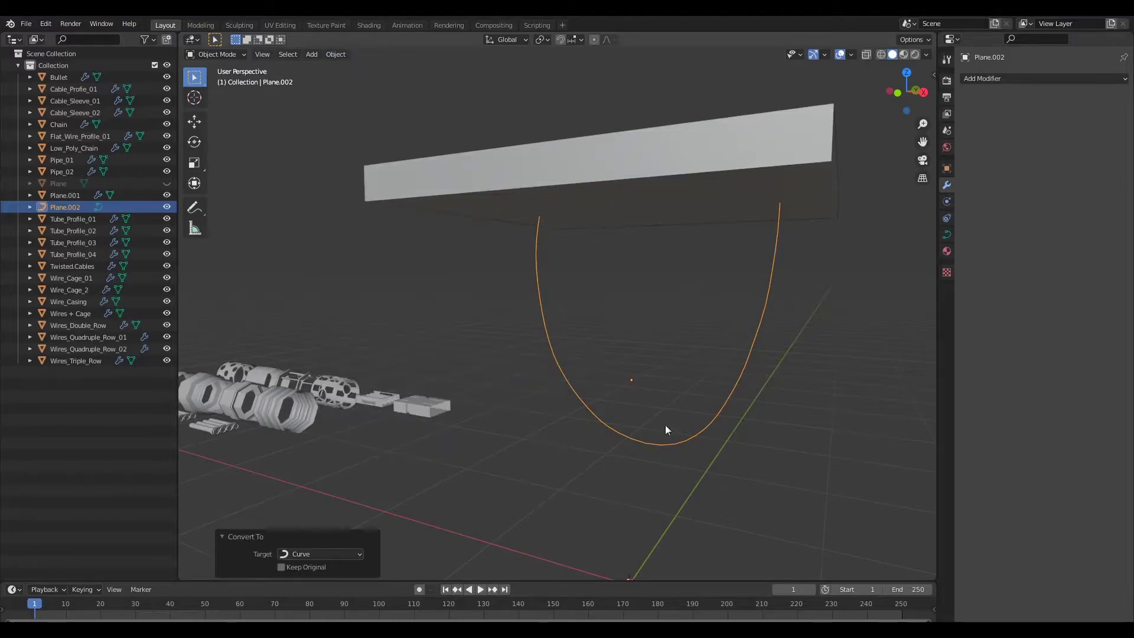
Inspect the converted U-shaped curve's points in Edit Mode
middle_click_drag(662, 418, 663, 407)
scroll(670, 392, "down", 2)
key("Tab")
scroll(755, 454, "up", 1)
middle_click_drag(747, 418, 891, 360)
key("Tab")
Snap the Twisted.Cables object to the 3D cursor at the world origin
middle_click_drag(608, 462, 703, 450)
left_click(607, 387)
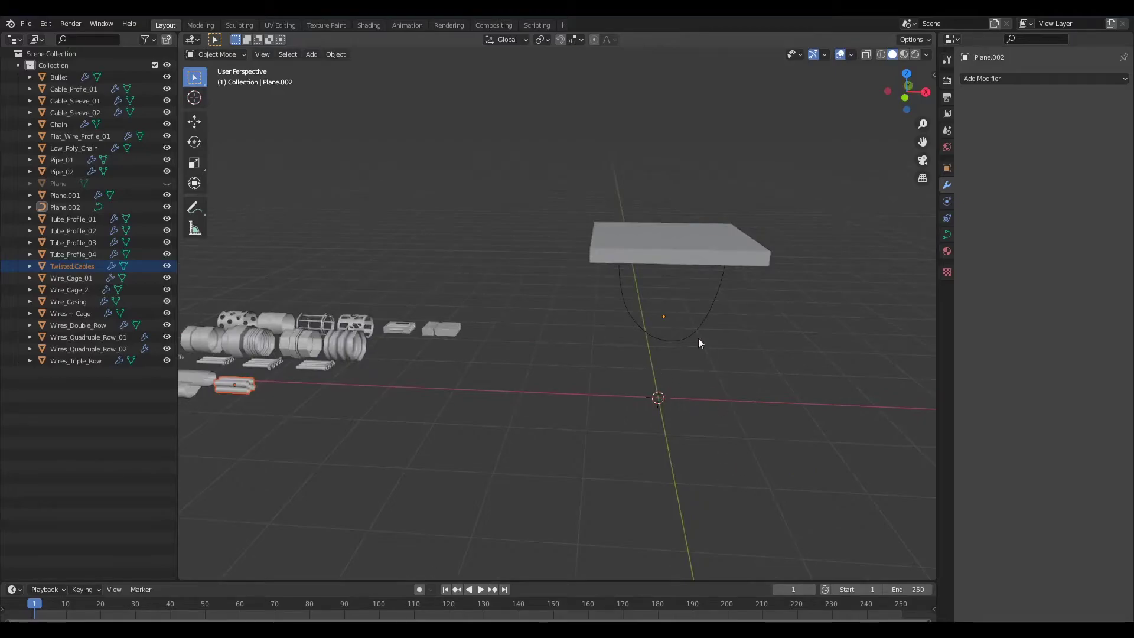
key("shift+s")
left_click(684, 348)
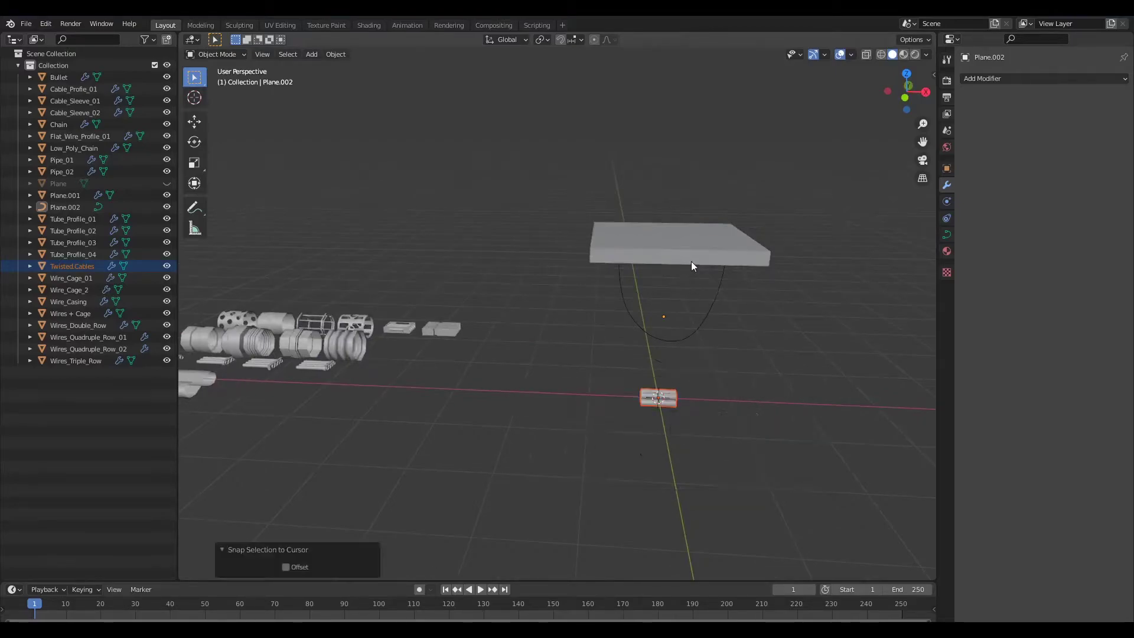
Set the U-shaped curve's origin to its geometry
middle_click_drag(735, 381, 717, 360)
scroll(757, 404, "up", 4)
middle_click_drag(757, 404, 710, 365)
left_click(717, 370)
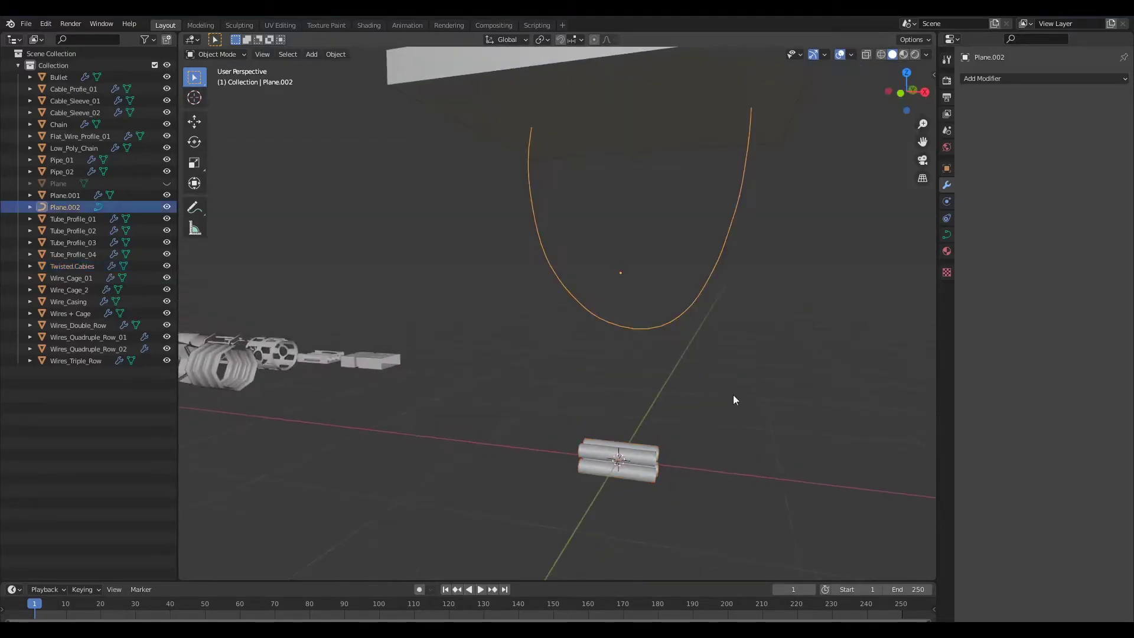
key("q")
left_click(691, 297)
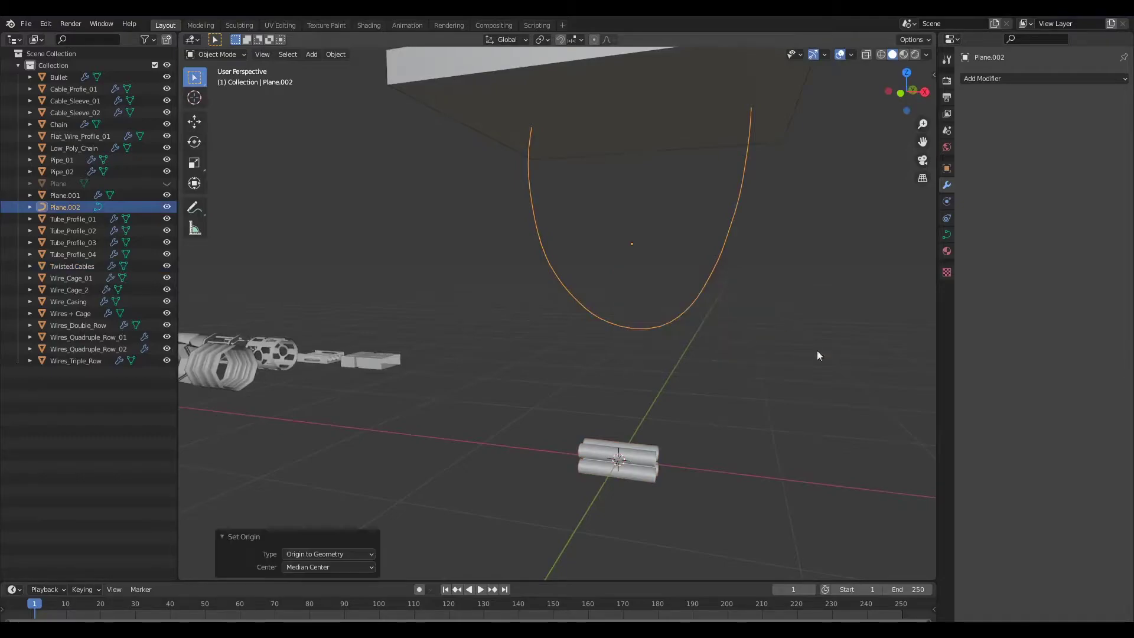
Snap the 3D cursor to the origin of the U-shaped curve
middle_click_drag(787, 406, 747, 378)
left_click(660, 469, "shift")
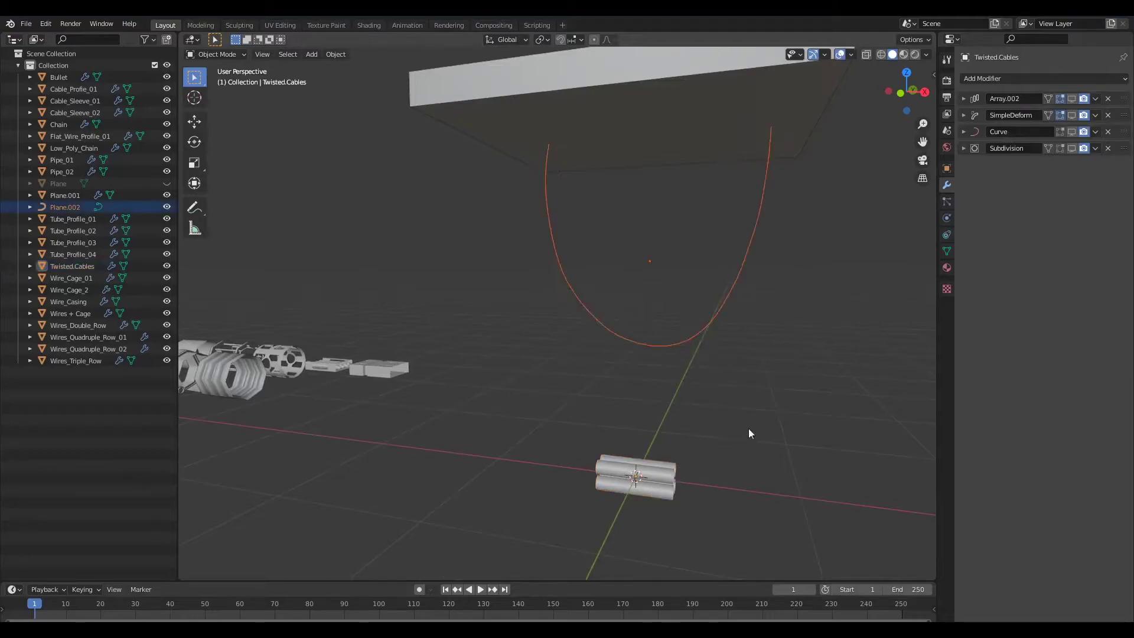
key("shift+s")
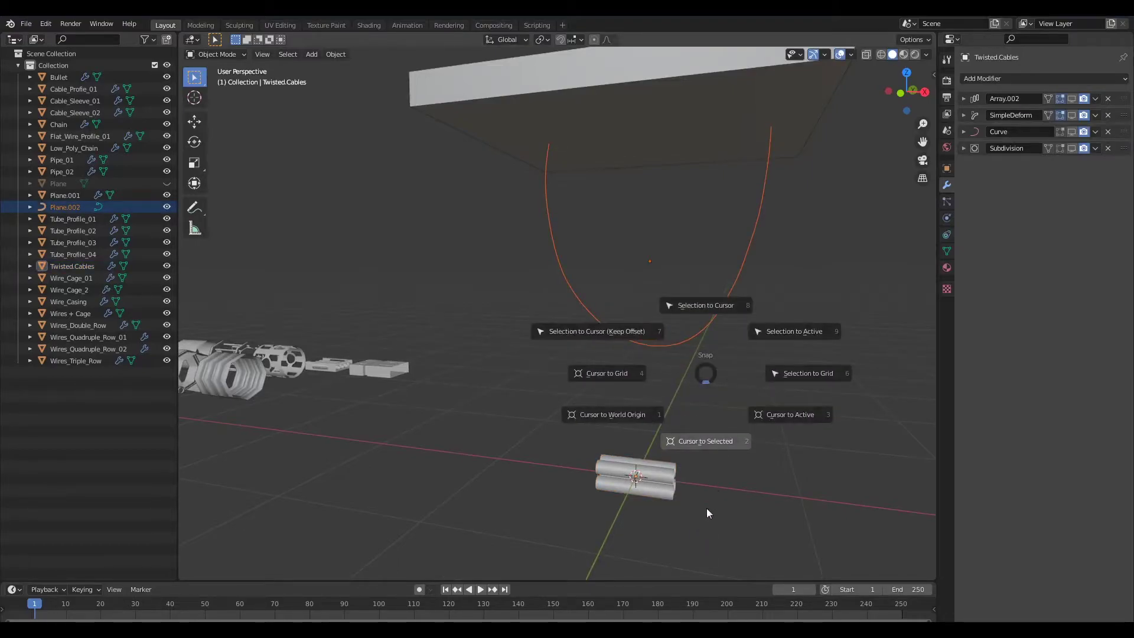
left_click(706, 508)
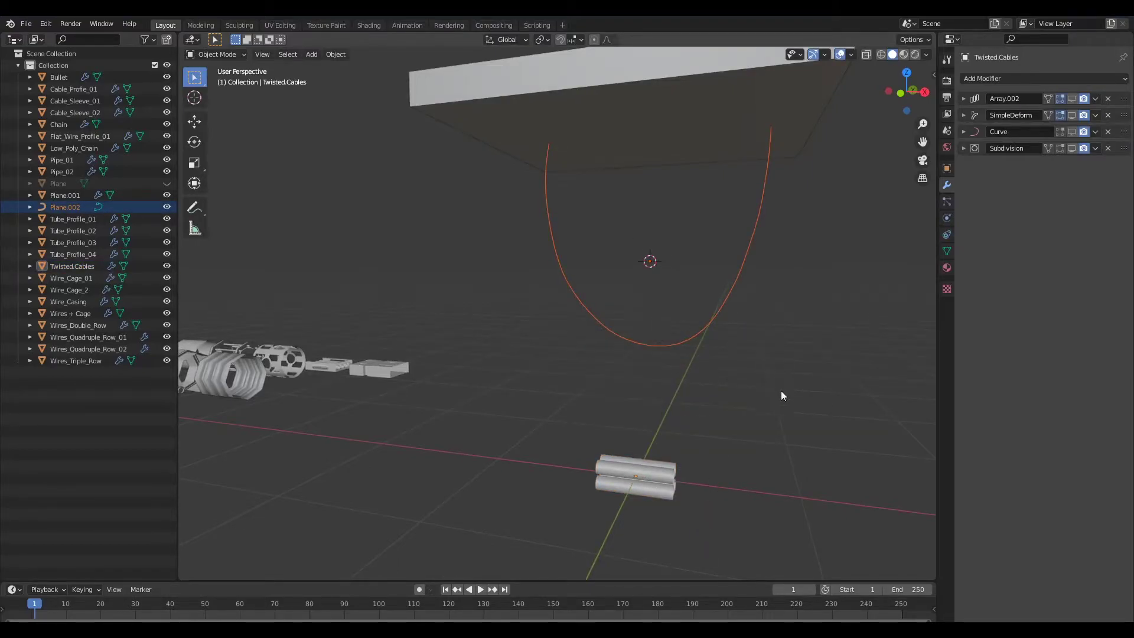
Snap the Twisted.Cables object to the 3D cursor inside the U-shaped curve
middle_click_drag(779, 393, 725, 280)
left_click(645, 480)
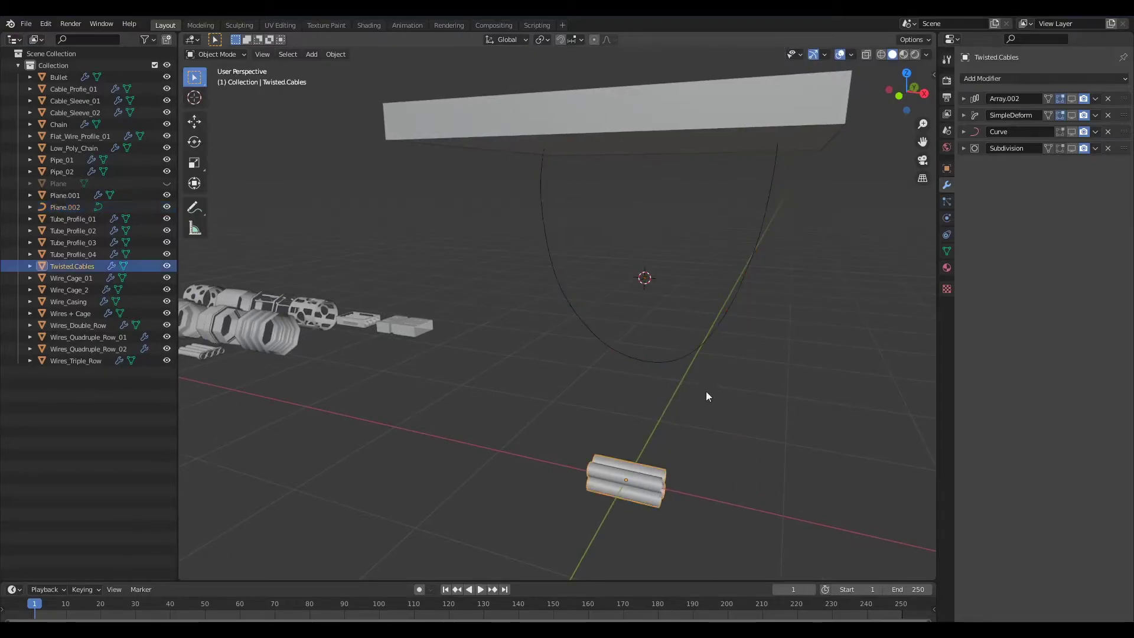
key("shift+s")
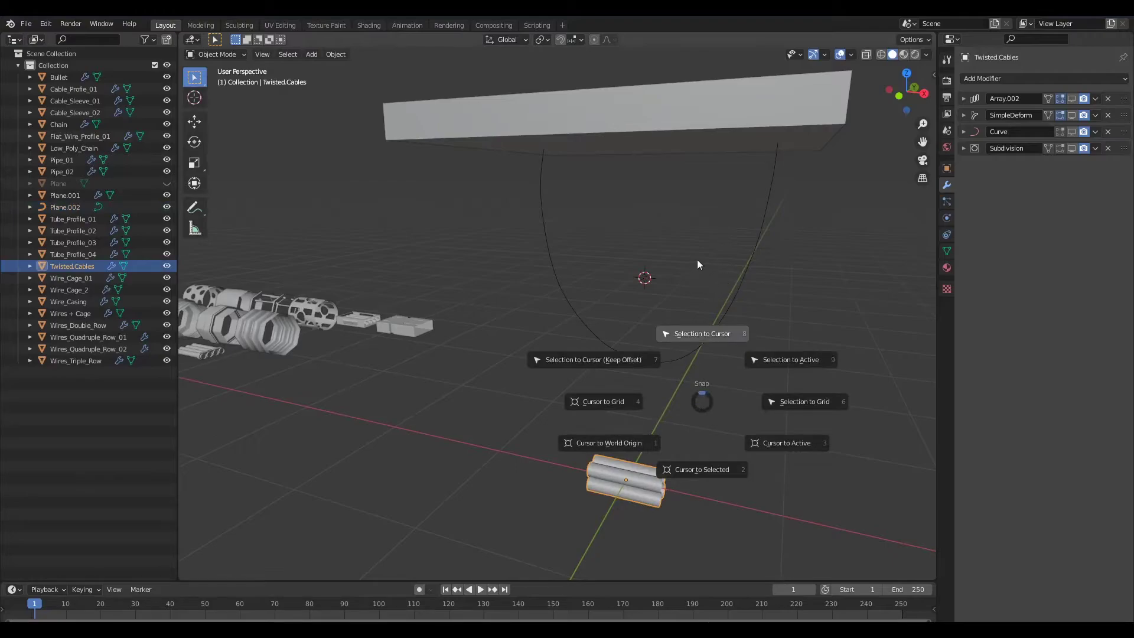
left_click(696, 264)
Rotate the Twisted.Cables object 90° around the global Y axis
middle_click_drag(714, 352, 713, 309)
key("r")
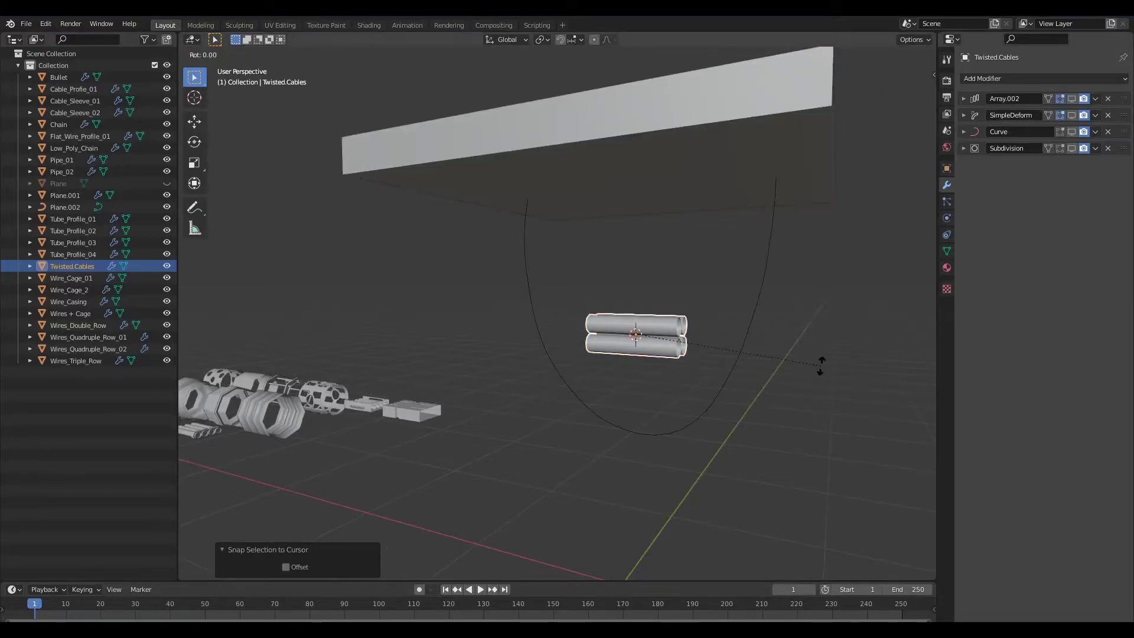
type("y90")
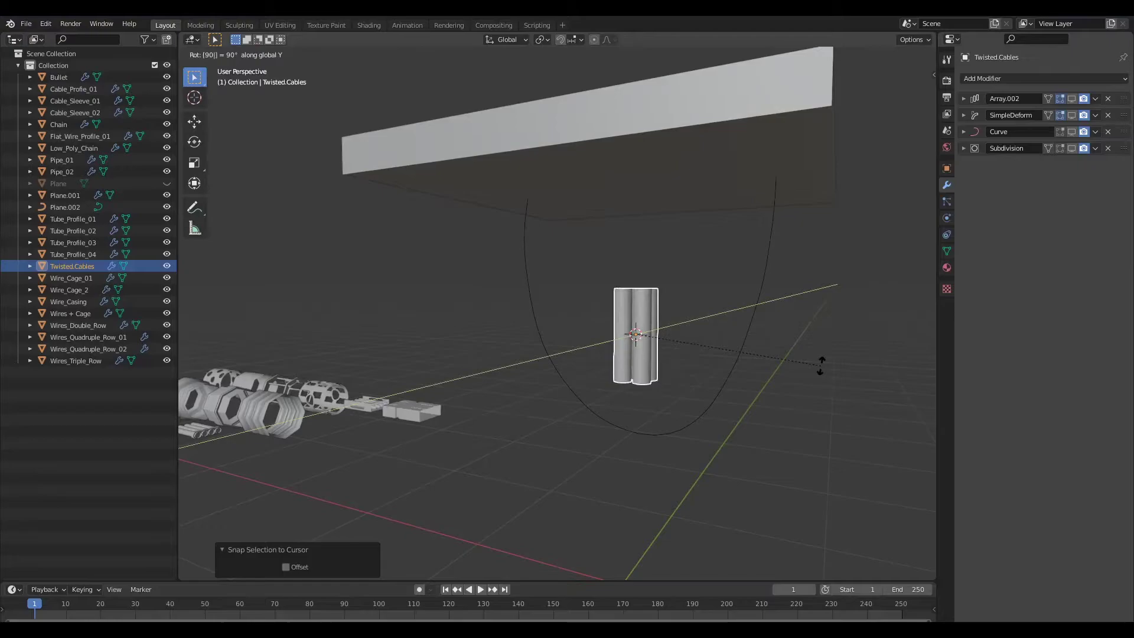
key("Return")
middle_click_drag(791, 325, 803, 355, "shift")
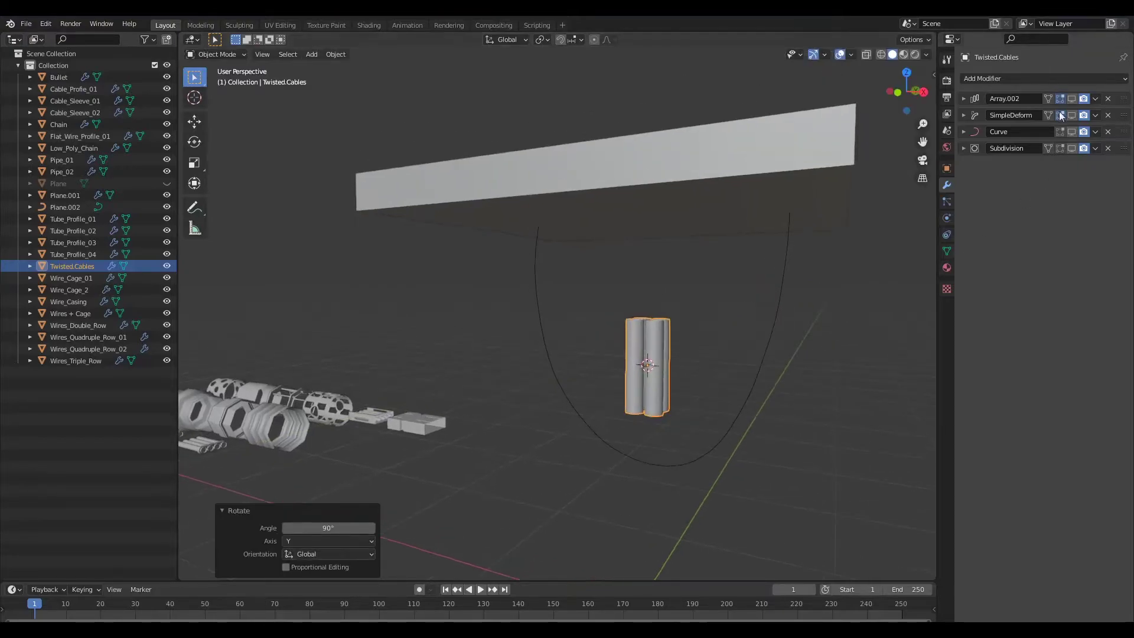
Enable viewport display of the Array, SimpleDeform and Curve modifiers on Twisted.Cables
left_click(1072, 99)
left_click(1072, 115)
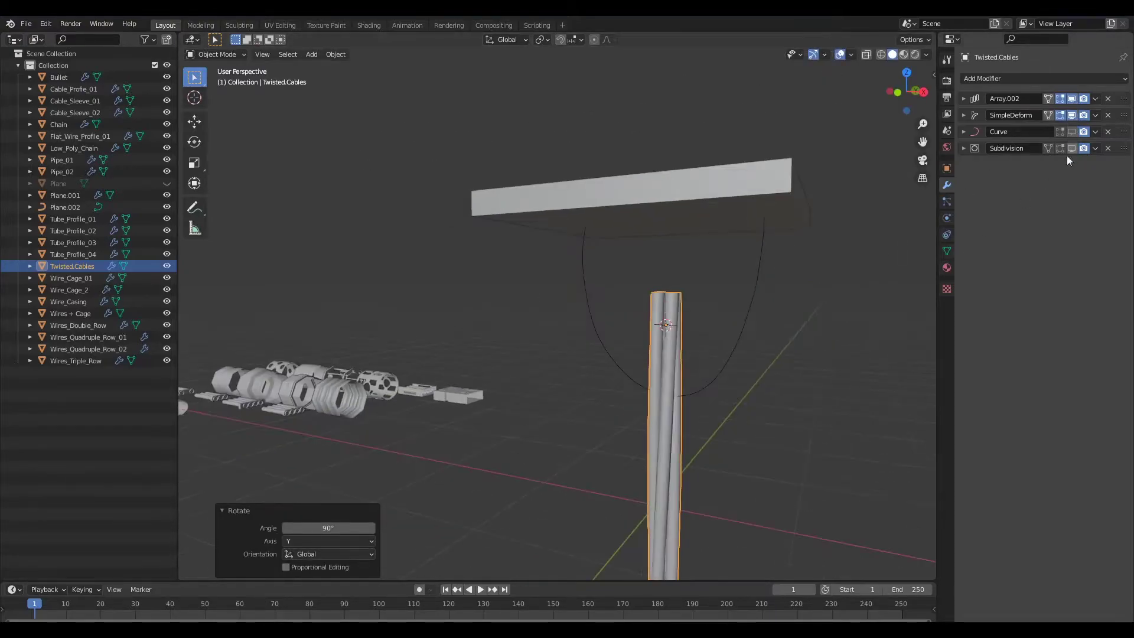
left_click(1072, 132)
Set the Curve modifier's curve object to Plane.002 and its deform axis to Y
left_click(964, 131)
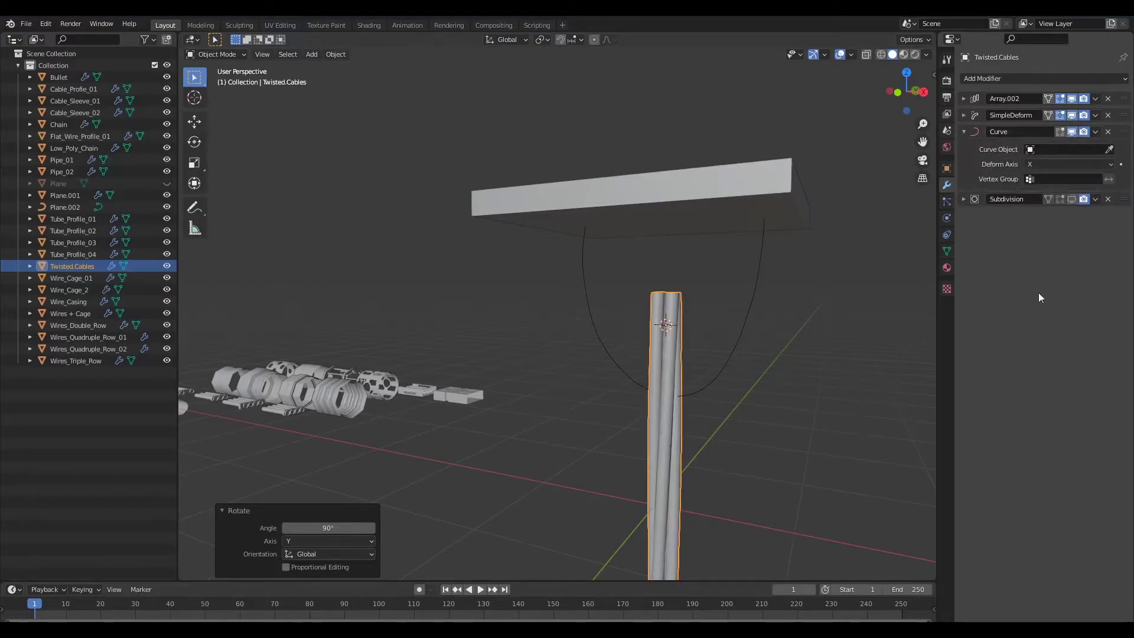
left_click(1057, 149)
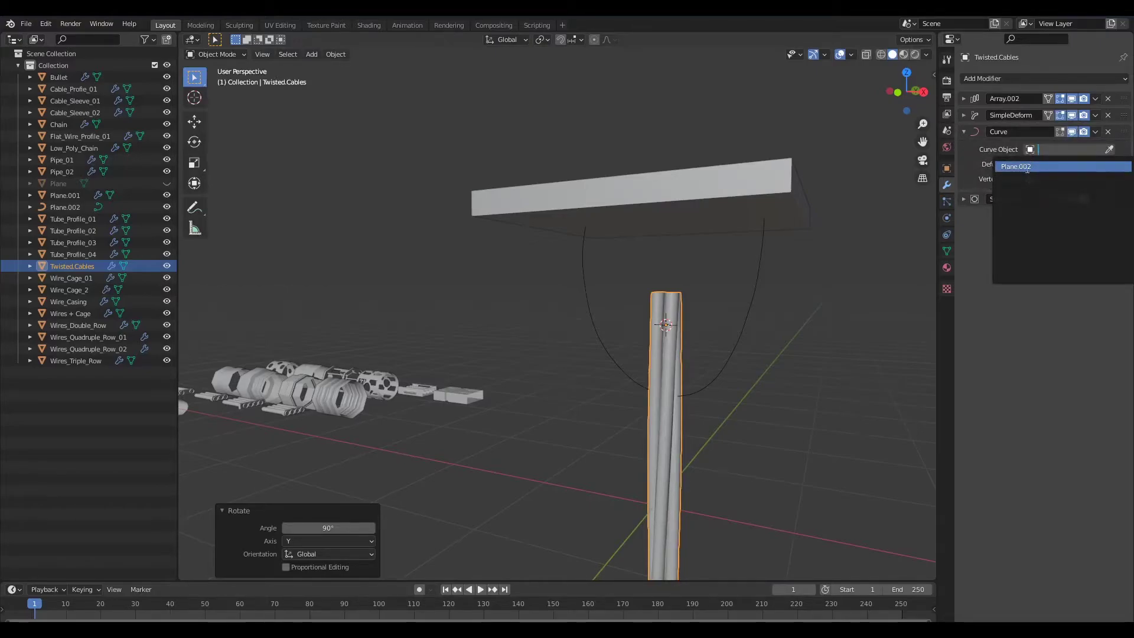
left_click(1024, 167)
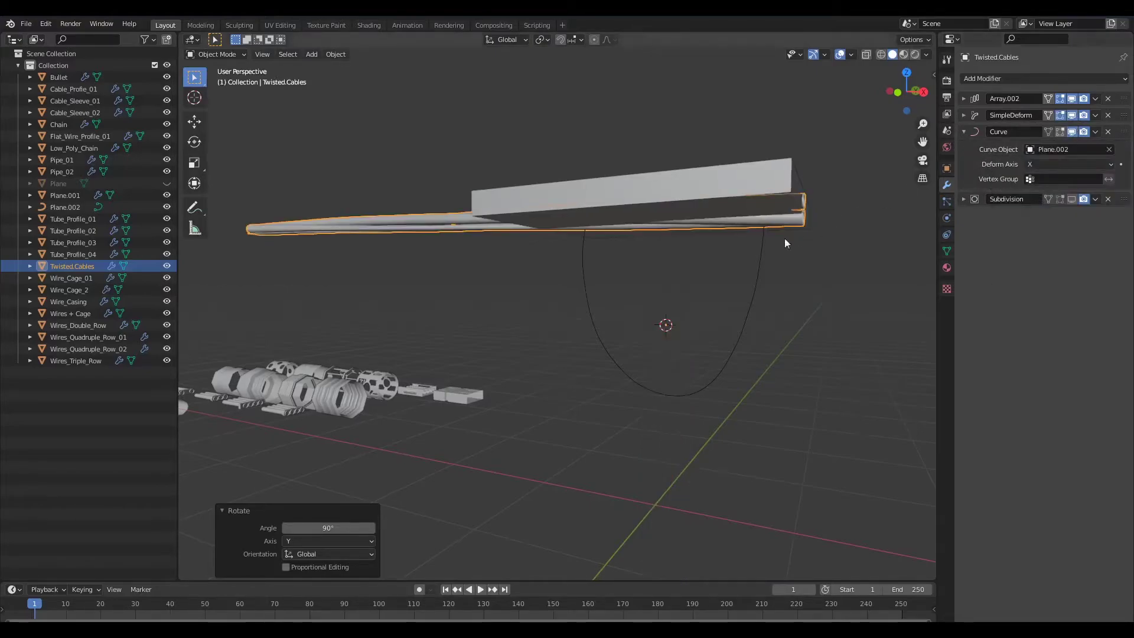
left_click(1056, 164)
left_click(1039, 165)
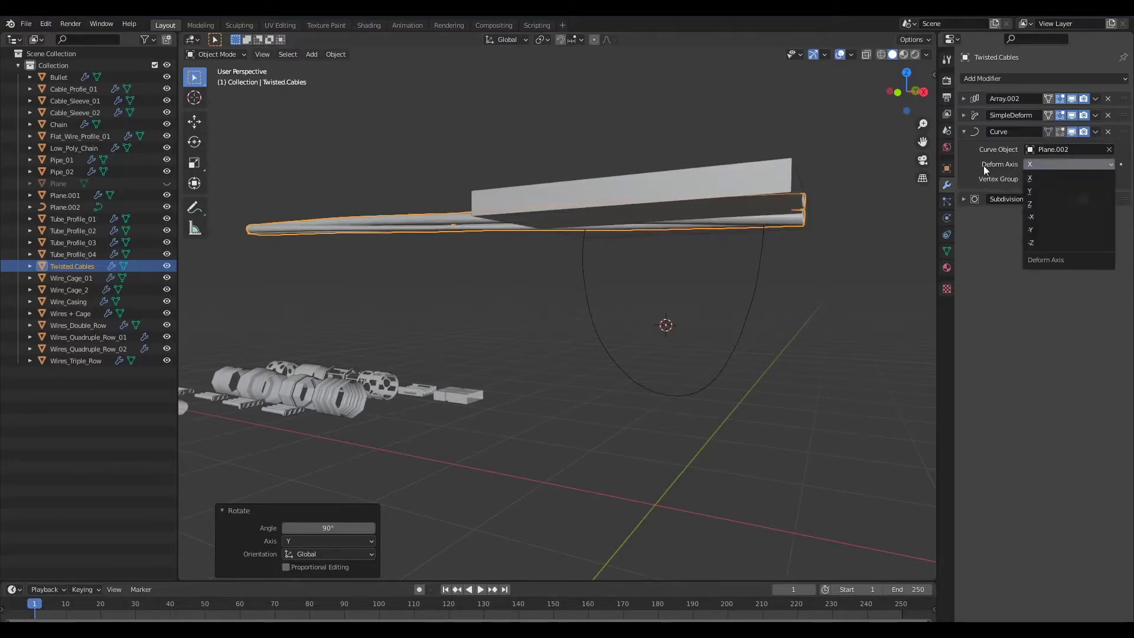
left_click(1045, 192)
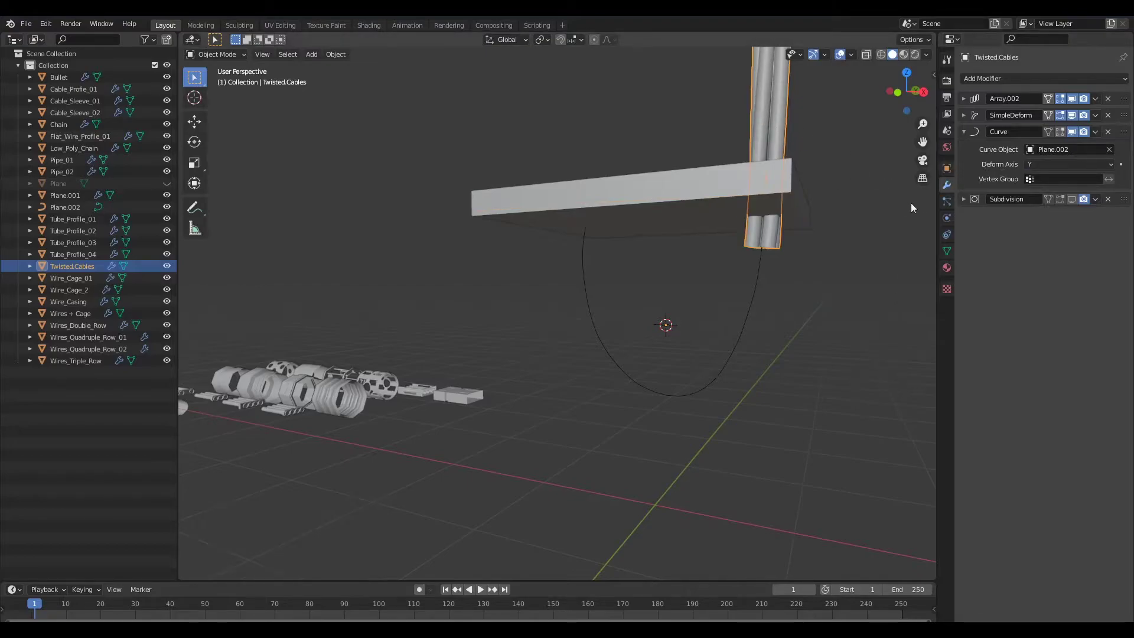
Scale the twisted cables down to about 0.25 and move them about 0.44 m upward along Z
key("s")
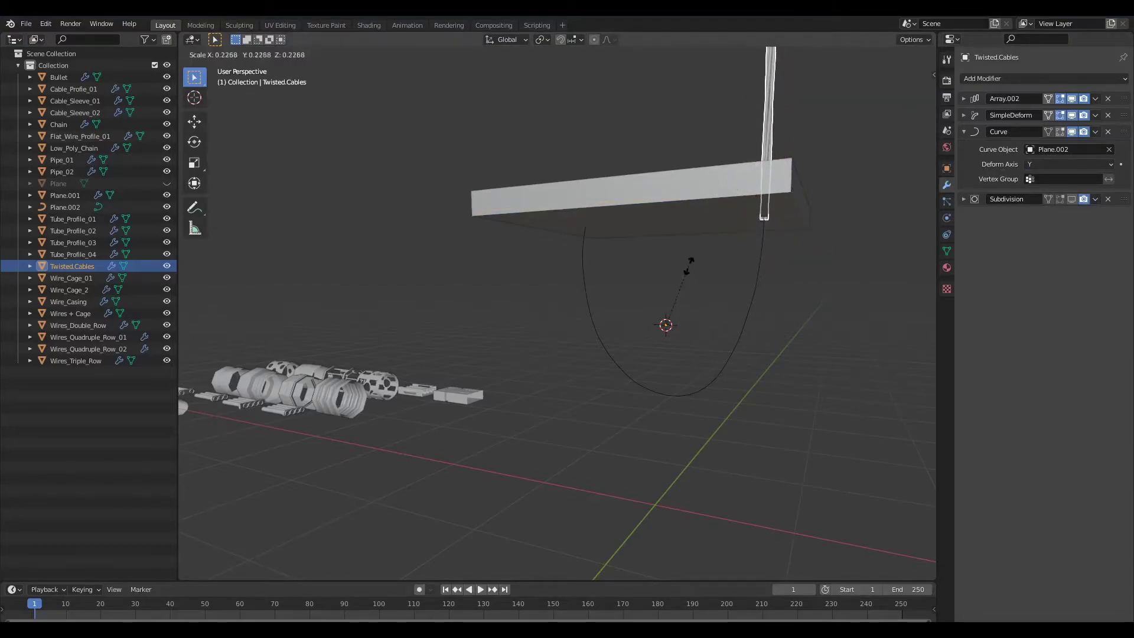
left_click(689, 263)
key("g")
key("z")
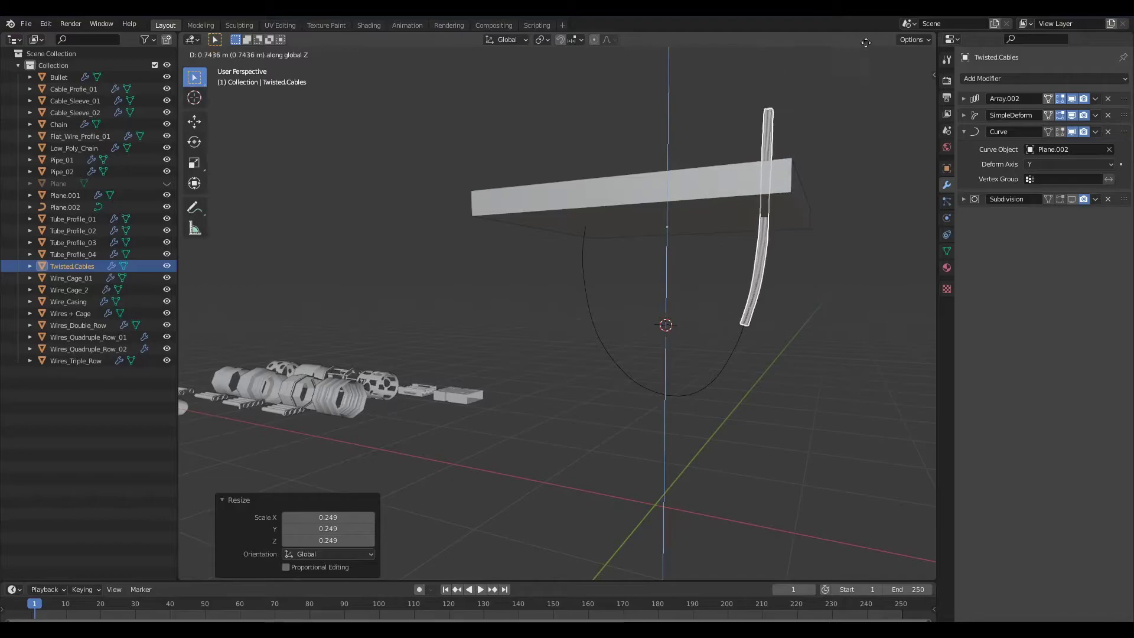
left_click(835, 92)
Enlarge the twisted cables, shift them along Z, and scale them by about 1.36 so they wrap around the curve's bottom
scroll(825, 218, "down", 5)
key("s")
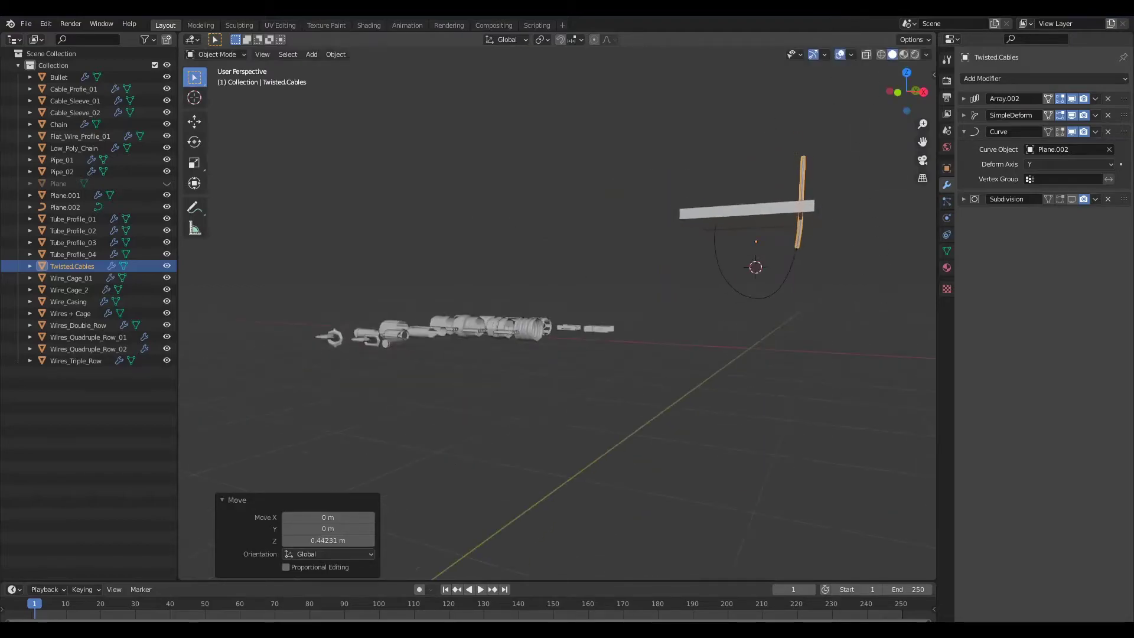
left_click(897, 147)
key("g")
key("z")
left_click(836, 52)
key("s")
left_click(891, 236)
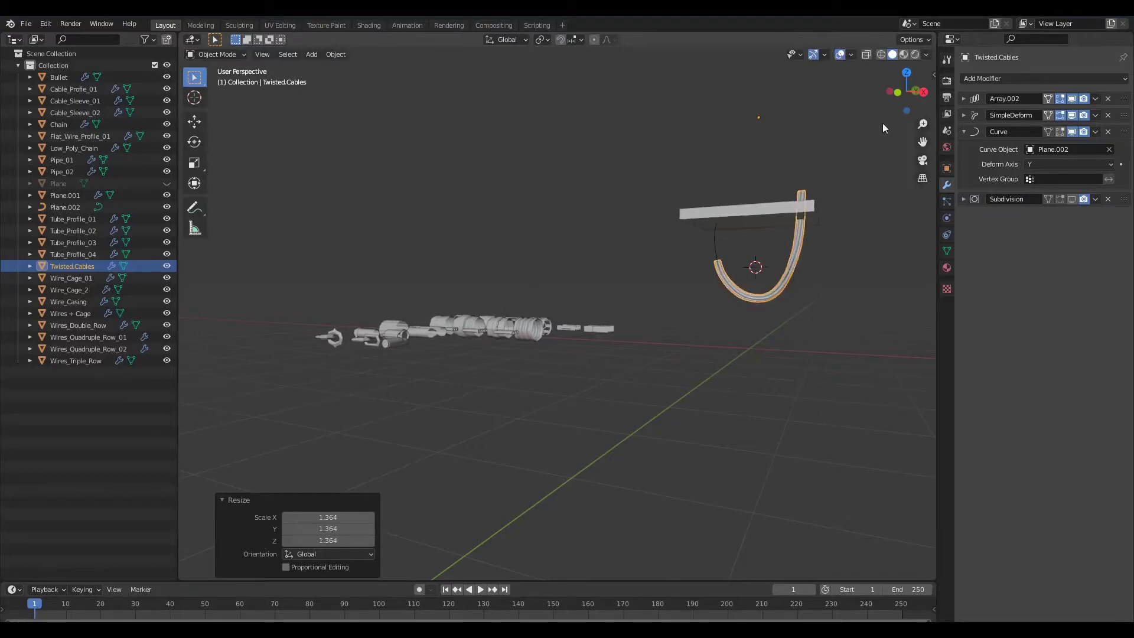
Fine-tune the cables' Z position and scale until they span the whole U-shaped curve up to the slab
key("g")
key("z")
left_click(854, 101)
key("s")
left_click(908, 129)
key("g")
key("z")
left_click(870, 101)
Examine from several angles how the twisted cables follow the U-shaped curve and meet the slab
scroll(874, 223, "up", 6)
middle_click_drag(875, 222, 819, 443)
left_click(818, 297)
scroll(835, 320, "up", 3)
left_click_drag(709, 328, 840, 536)
middle_click_drag(792, 432, 846, 452, "shift")
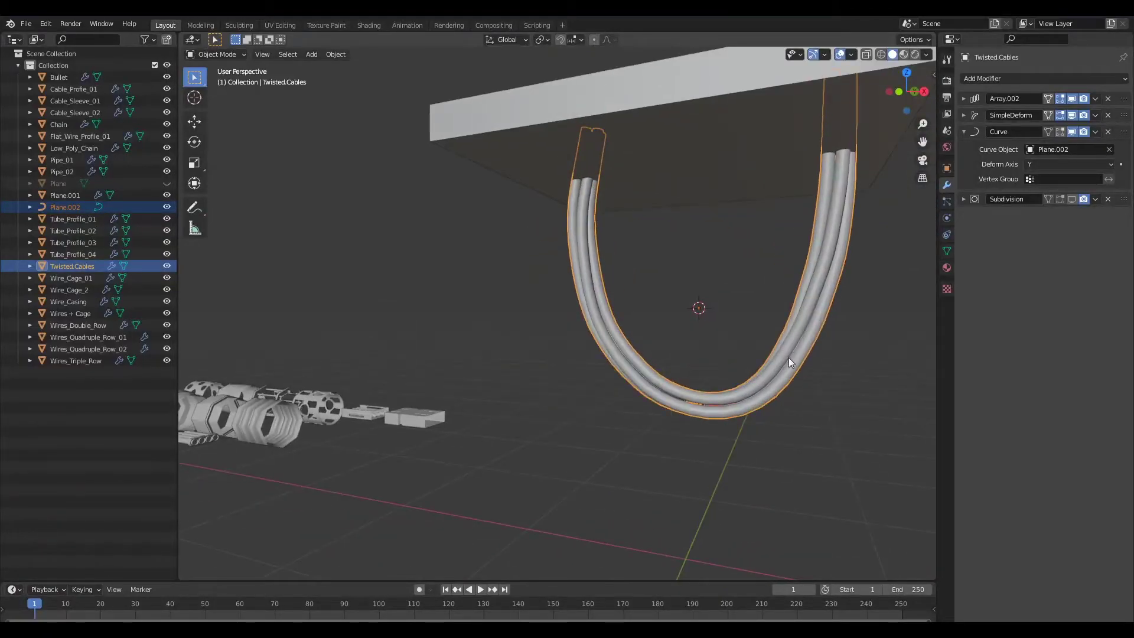
middle_click_drag(777, 344, 755, 332)
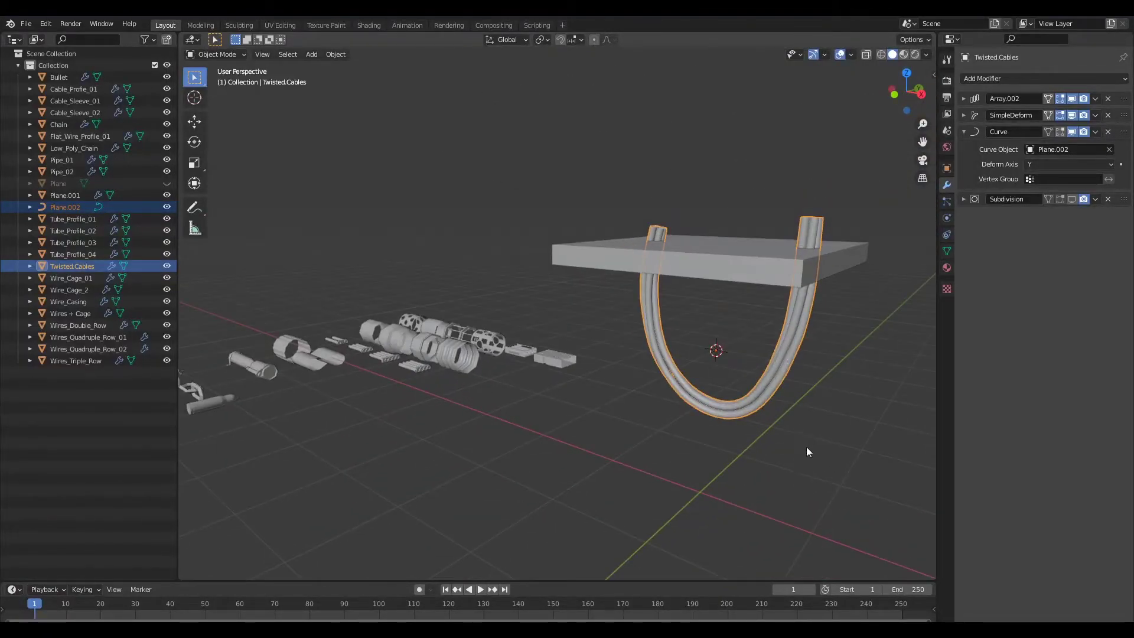
middle_click_drag(822, 469, 846, 475)
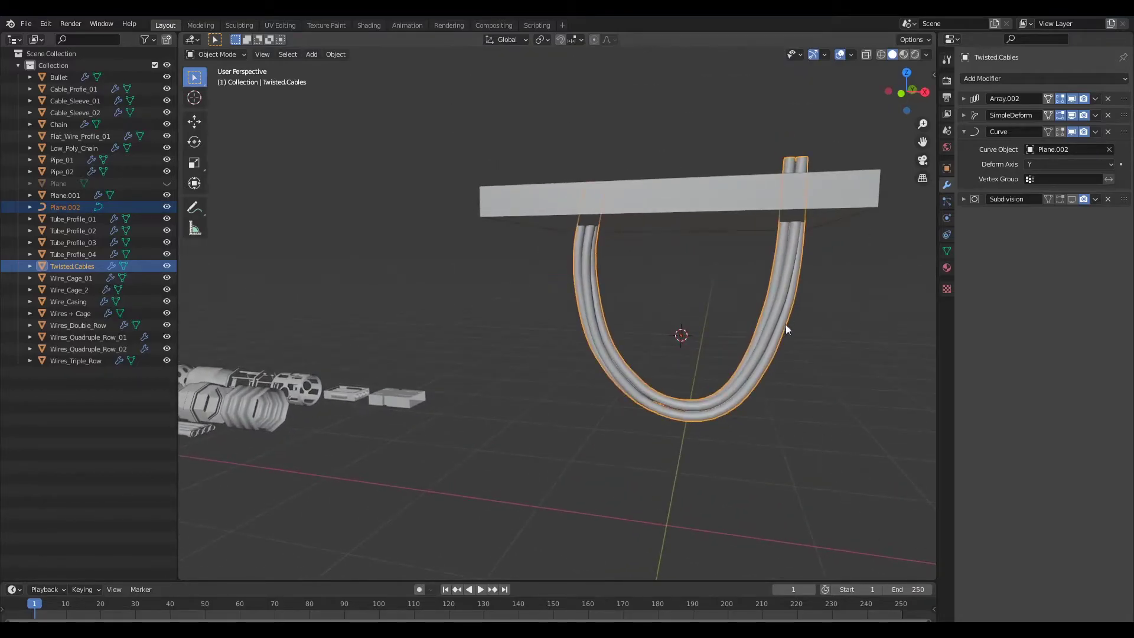
Delete the twisted cables and the U-shaped curve beneath the slab
left_click(768, 313)
key("x")
left_click(768, 353)
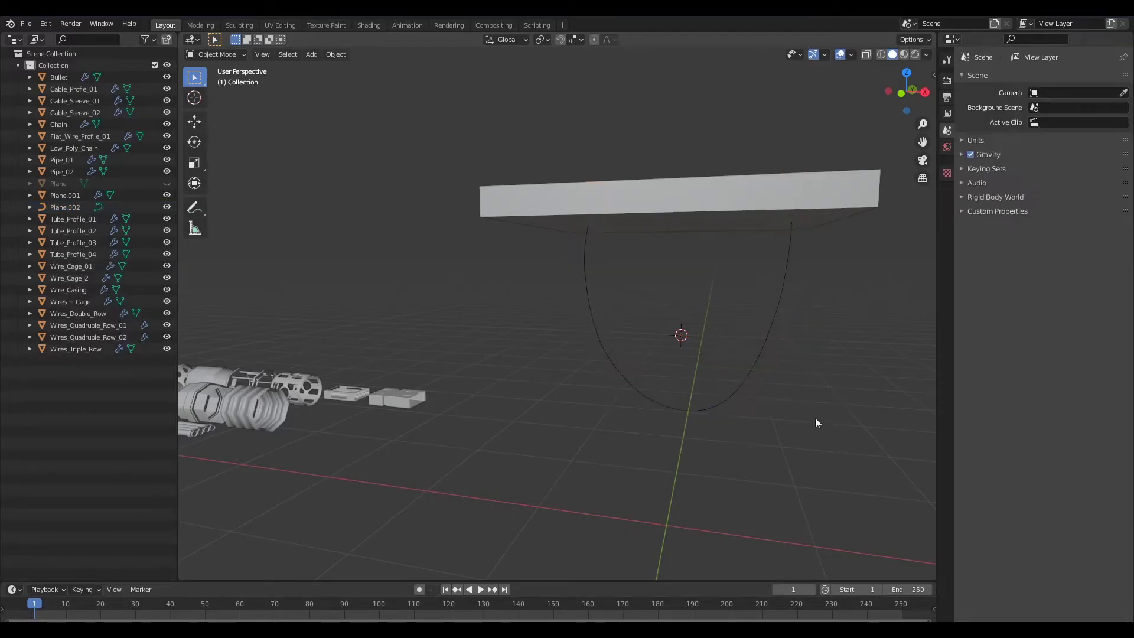
left_click(768, 387)
key("x")
left_click(791, 387)
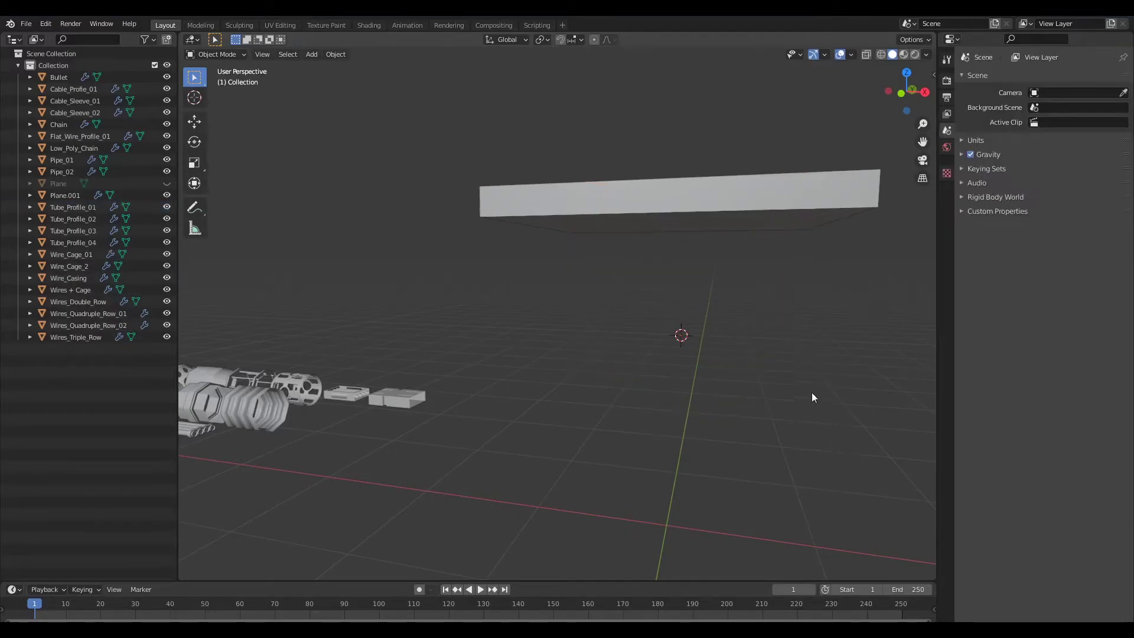
Switch to the front view and add a blank Grease Pencil object
key("grave")
left_click(600, 168)
middle_click_drag(739, 369, 702, 317, "shift")
key("shift+a")
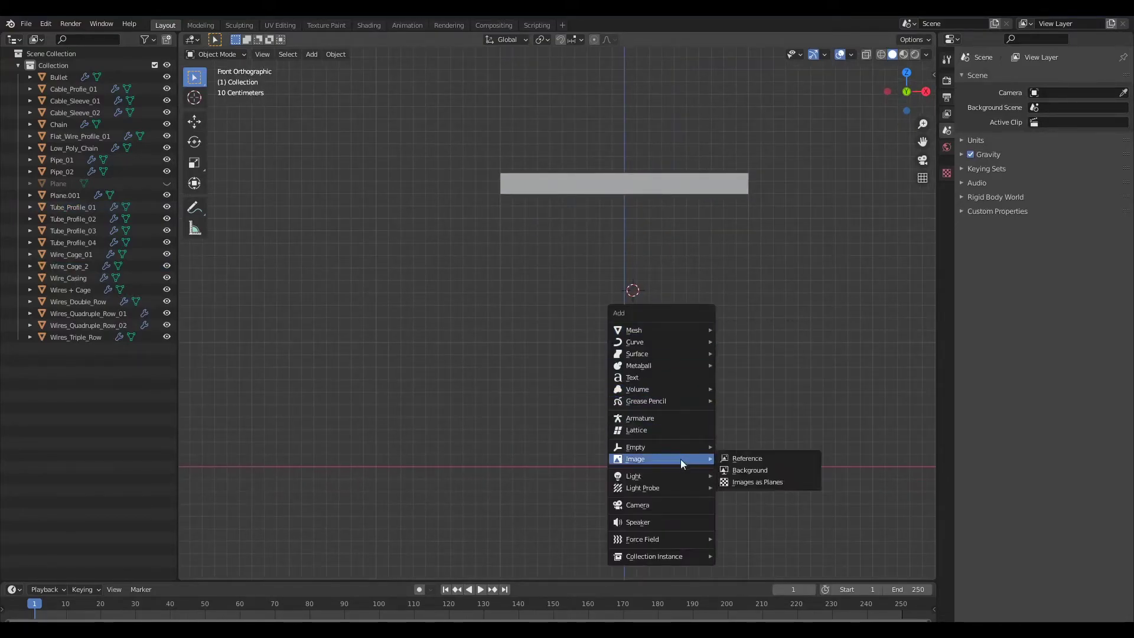
mouse_move(685, 401)
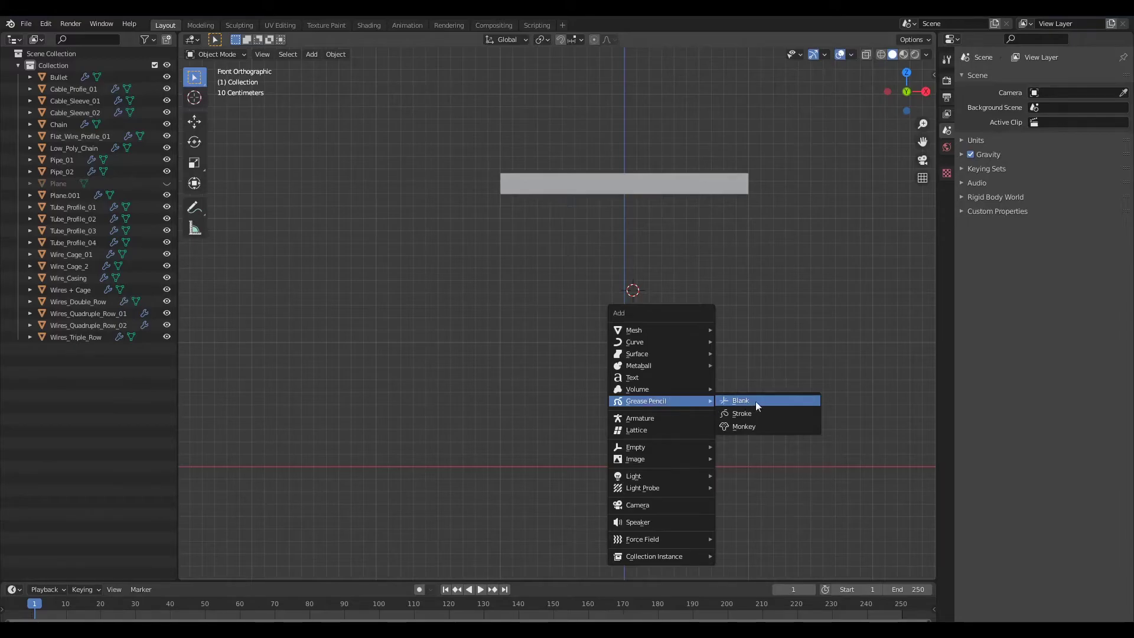
left_click(755, 402)
Draw a U-shaped Grease Pencil stroke hanging between both ends of the slab's underside and return to Object Mode
left_click(219, 55)
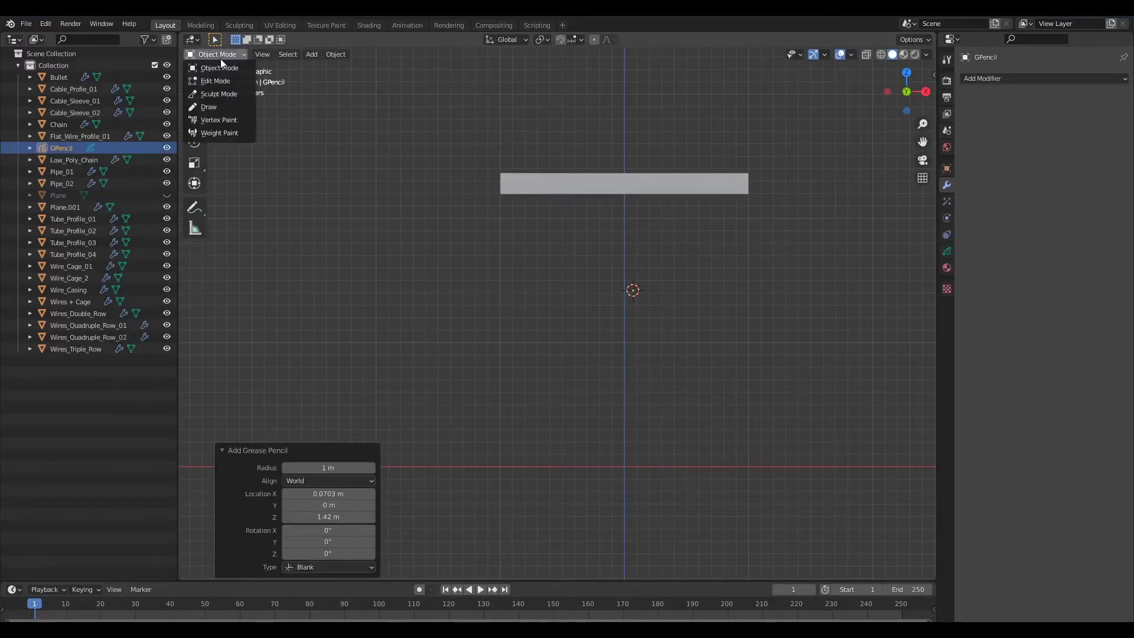
left_click(221, 106)
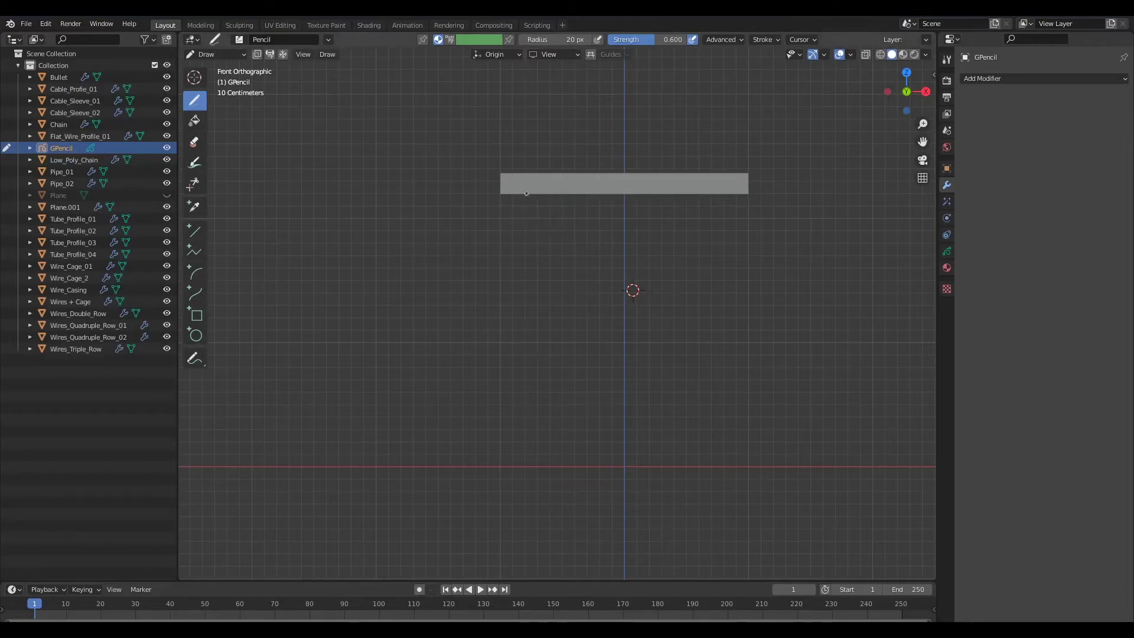
mouse_move(526, 193)
left_mouse_down()
mouse_move(522, 225)
mouse_move(551, 288)
mouse_move(630, 312)
mouse_move(727, 235)
mouse_move(731, 195)
left_mouse_up()
mouse_move(724, 314)
middle_mouse_down()
mouse_move(717, 289)
mouse_move(723, 305)
middle_mouse_up()
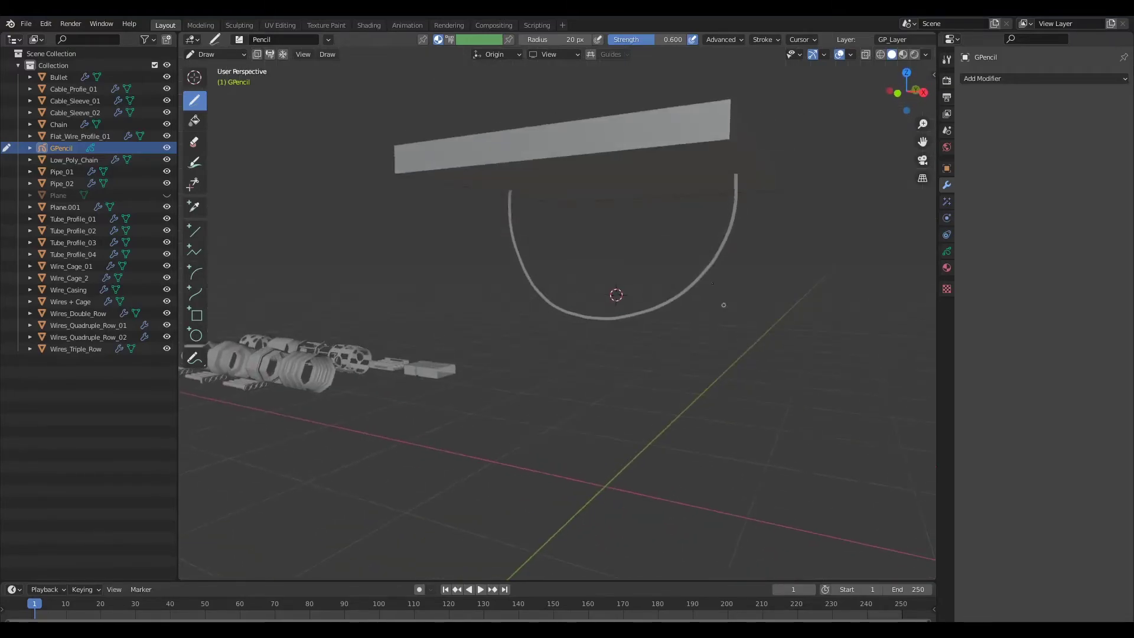
left_click(218, 54)
left_click(222, 67)
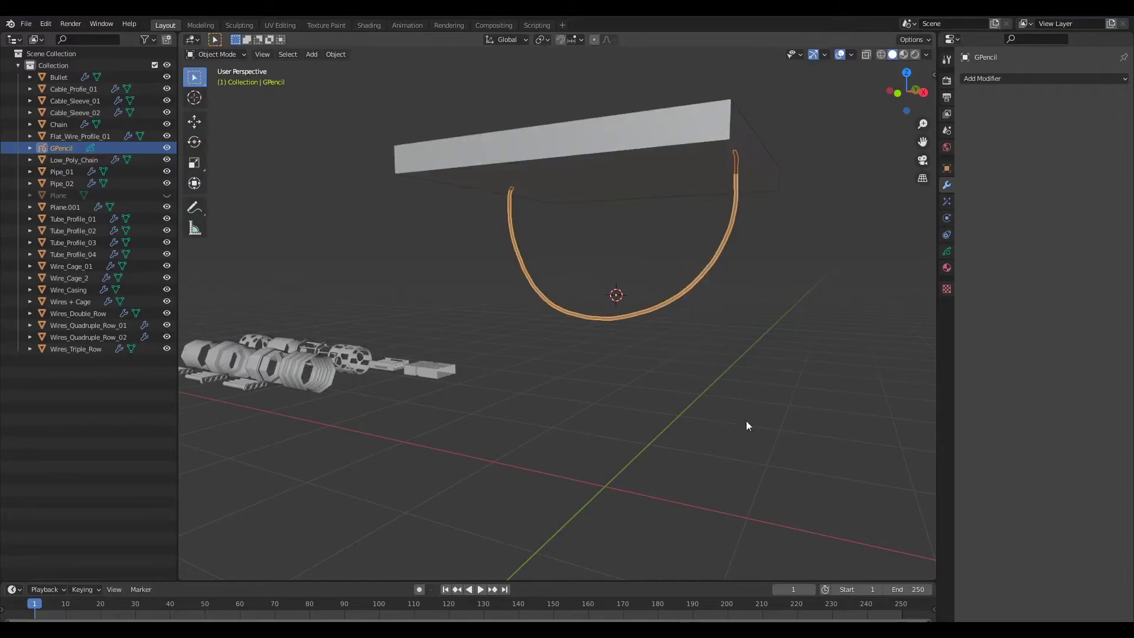
Convert the Grease Pencil stroke to a path, hide the GPencil object and select the new GP_Layer curve
middle_click_drag(746, 419, 732, 443)
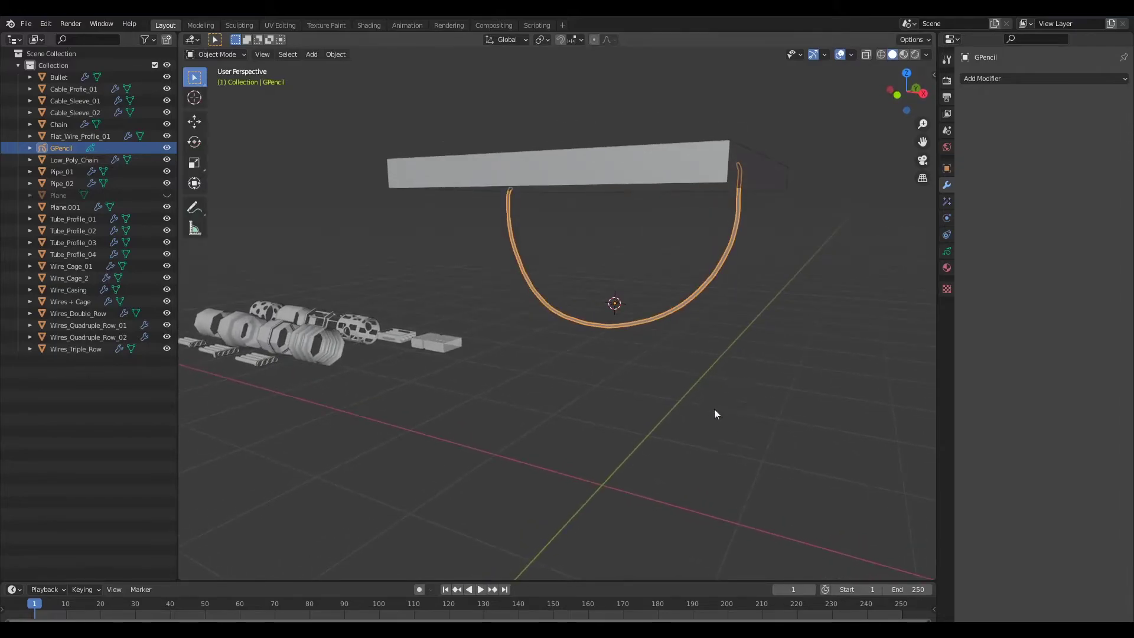
left_click(335, 54)
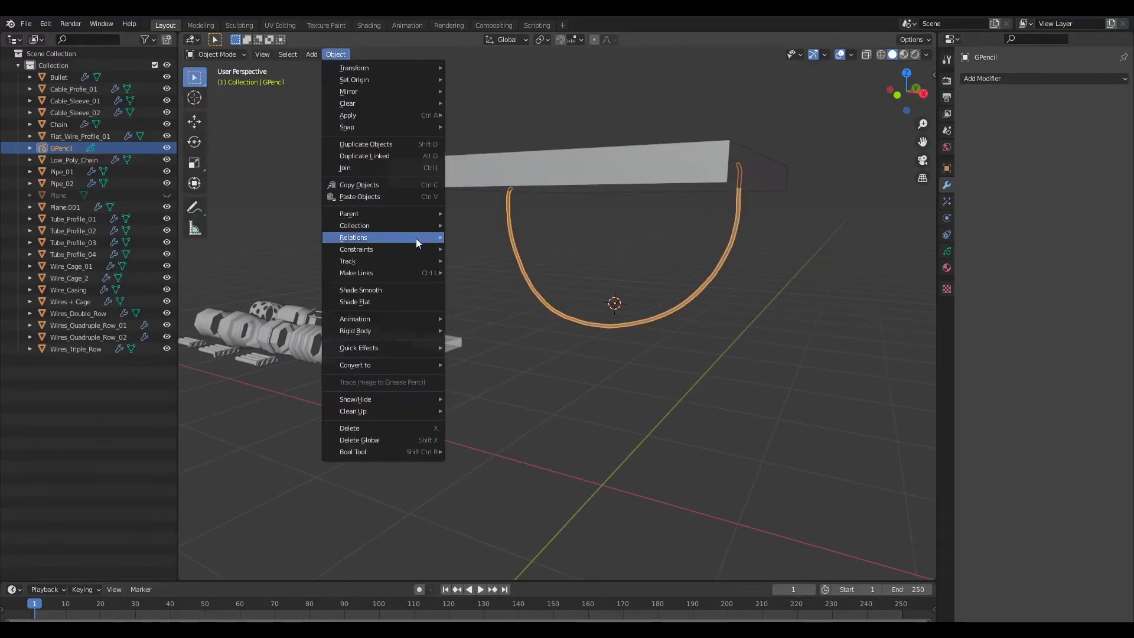
mouse_move(412, 367)
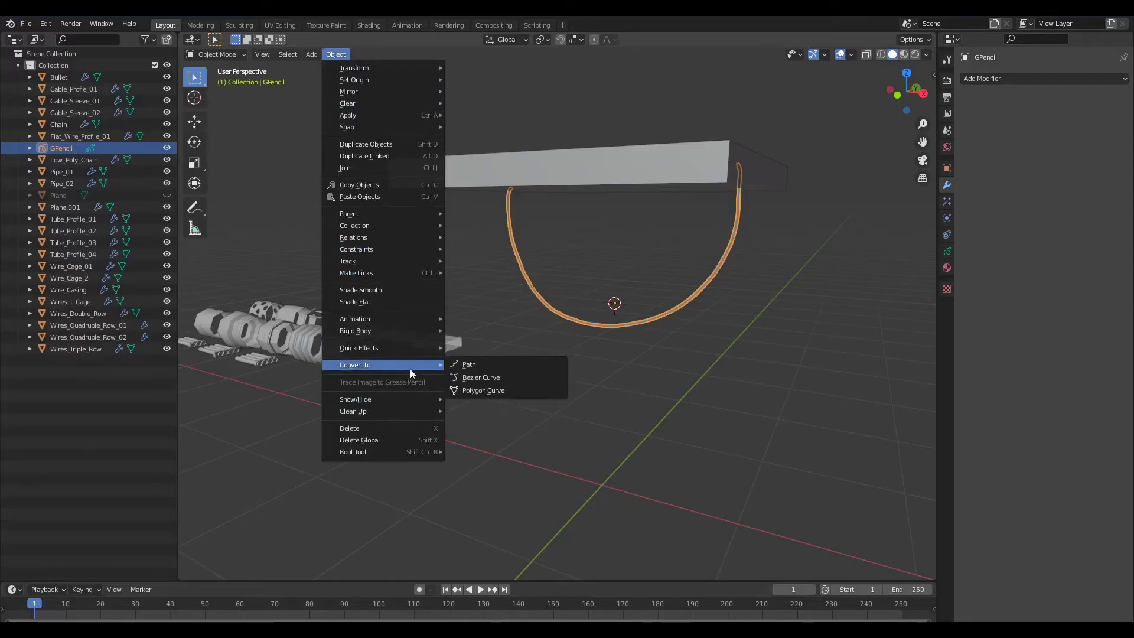
left_click(469, 364)
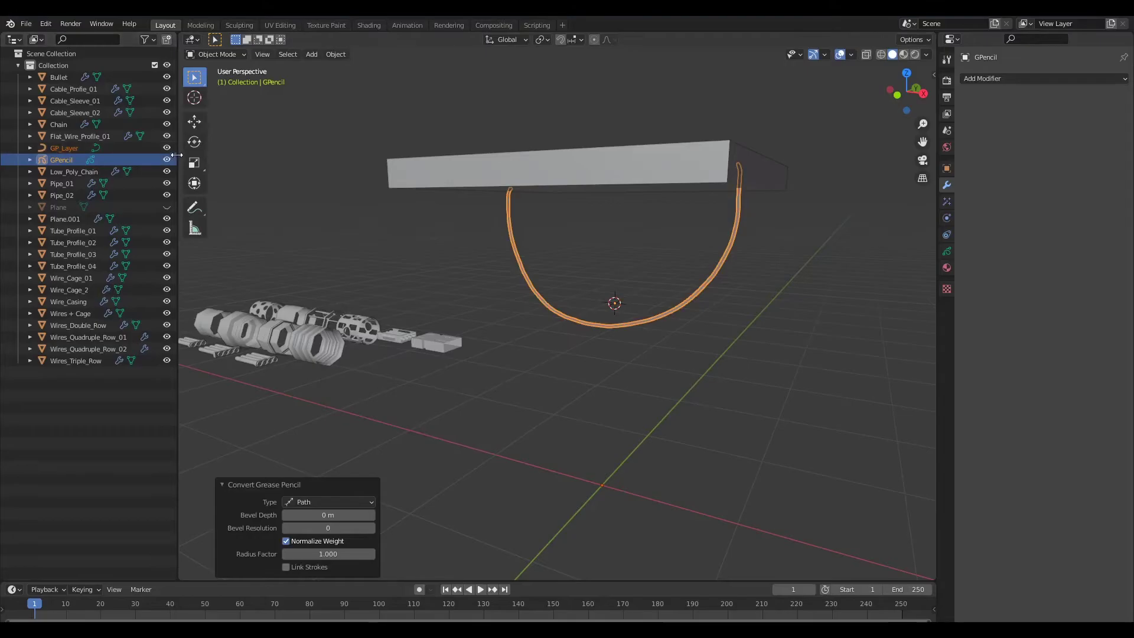
key("h")
left_click(146, 149)
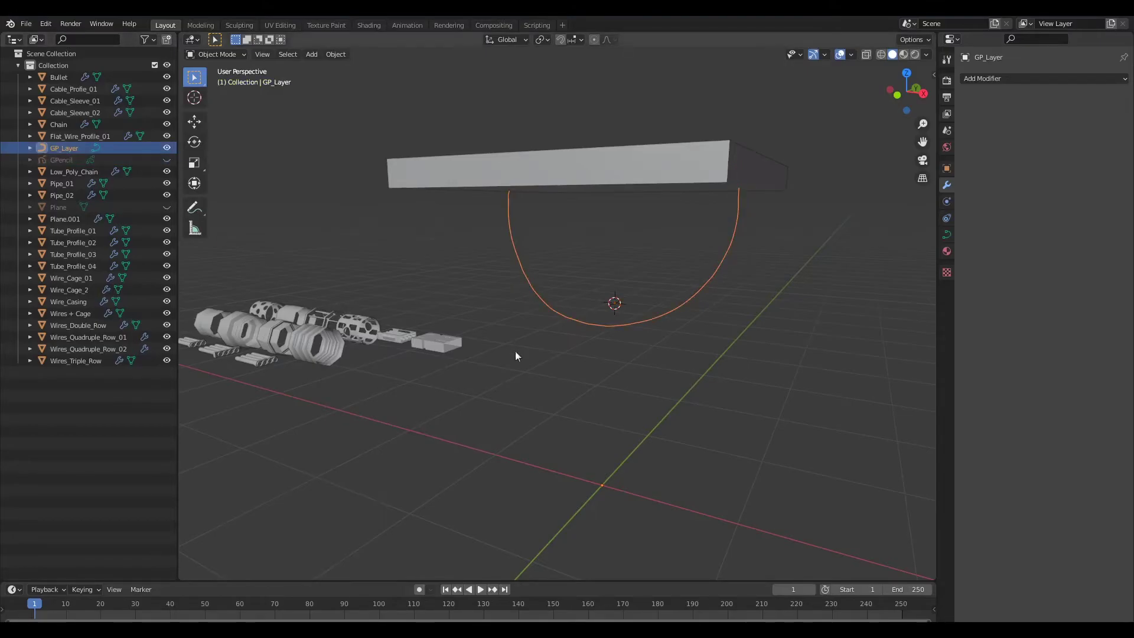
Inspect the GP_Layer path's points in Edit Mode and view it alongside the slab and premade parts
middle_click_drag(726, 375, 773, 427)
key("Tab")
left_click_drag(705, 299, 775, 448)
key("Tab")
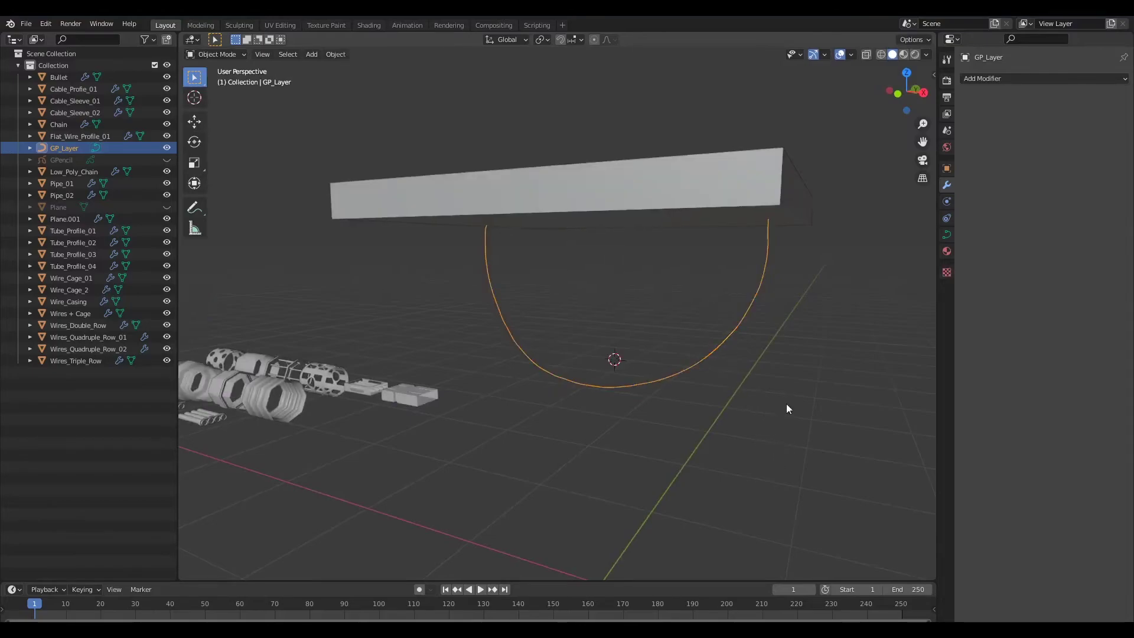
mouse_move(787, 402)
middle_mouse_down()
mouse_move(760, 410)
mouse_move(775, 447)
mouse_move(810, 380)
mouse_move(714, 426)
mouse_move(606, 388)
middle_mouse_up()
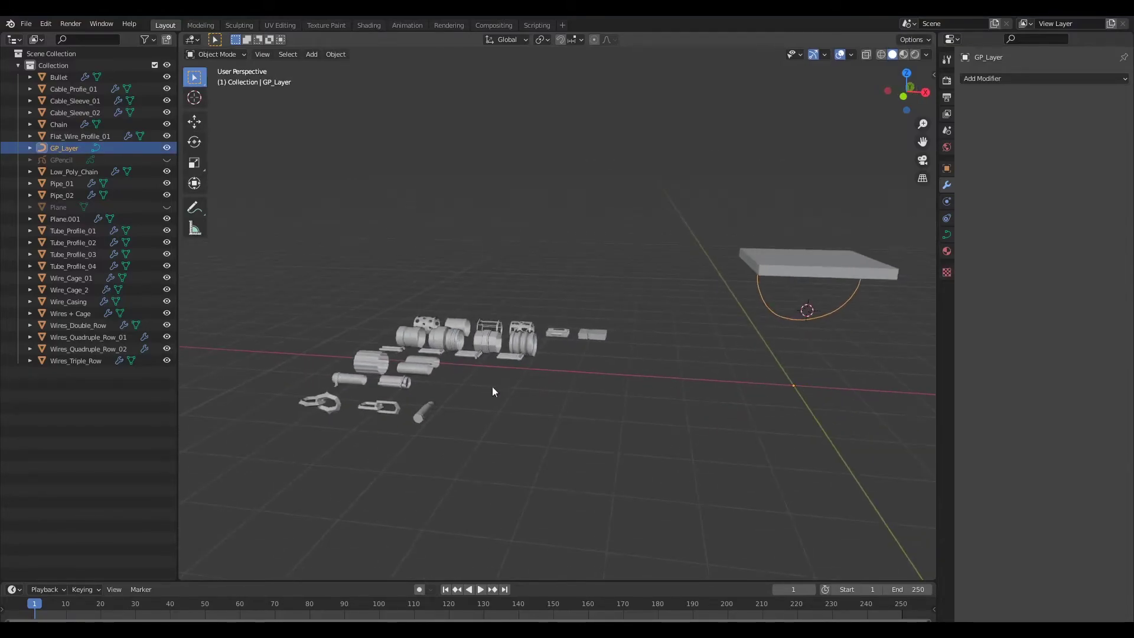
Set the origin of the GP_Layer curve under the slab to its geometry
mouse_move(489, 394)
middle_mouse_down()
mouse_move(417, 346)
mouse_move(497, 410)
mouse_move(516, 374)
middle_mouse_up()
left_click(471, 261)
middle_click_drag(561, 329, 507, 347)
left_click(413, 249)
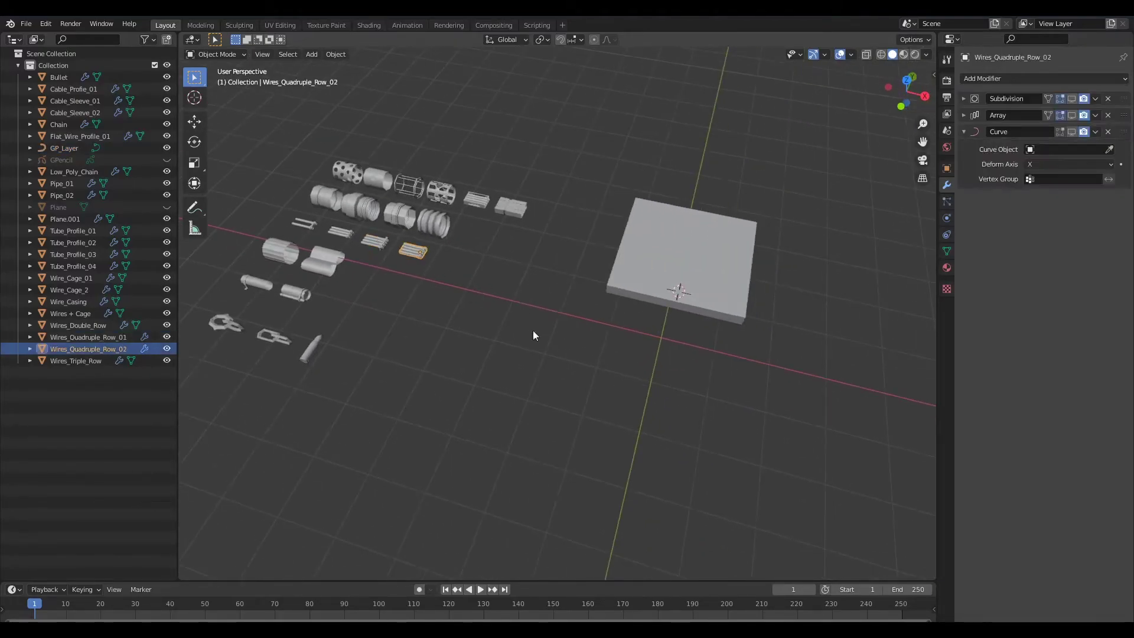
middle_click_drag(667, 434, 657, 395)
scroll(649, 391, "up", 2)
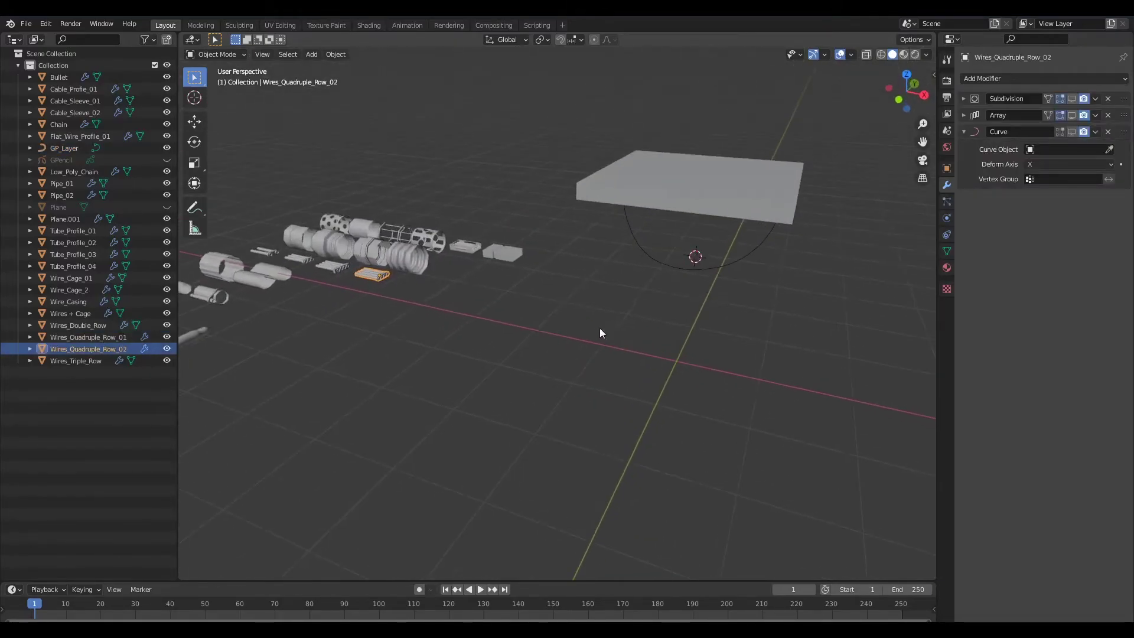
left_click(741, 302)
key("q")
left_click(720, 293)
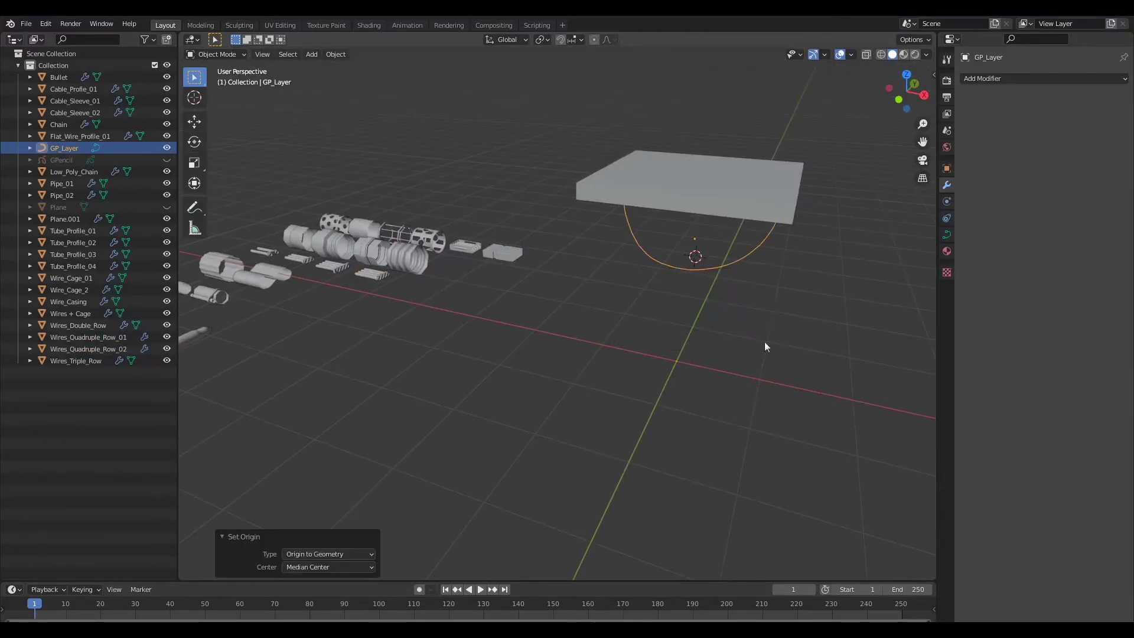
Snap the 3D cursor to the GP_Layer curve's new origin
mouse_move(763, 331)
middle_mouse_down()
mouse_move(757, 373)
mouse_move(779, 431)
mouse_move(773, 338)
middle_mouse_up()
scroll(760, 375, "up", 2)
key("shift+s")
left_click(769, 392)
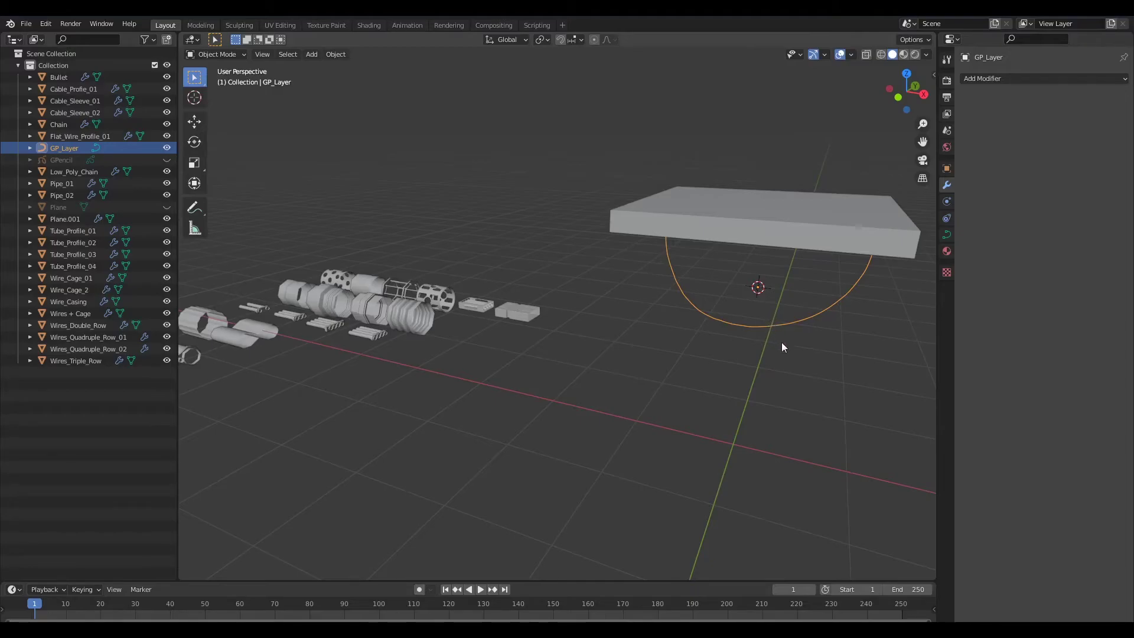
middle_click_drag(781, 346, 815, 450)
middle_click_drag(790, 362, 726, 350)
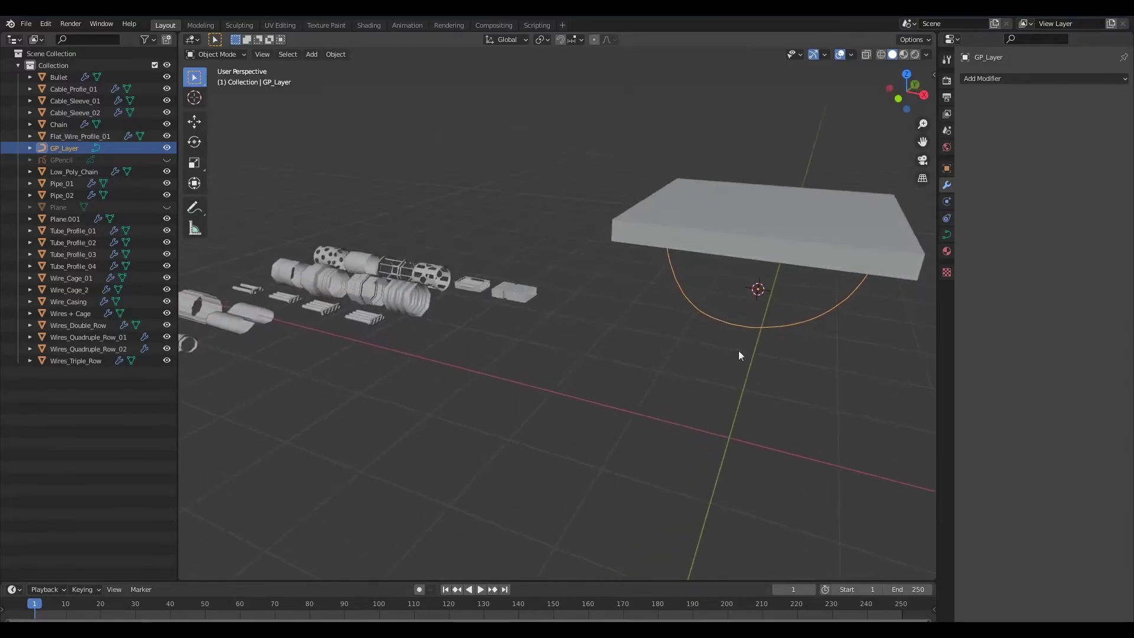
Snap the Wires_Quadruple_Row_02 part to the 3D cursor and rotate it 90° about the Y axis
left_click(376, 313)
key("shift+s")
left_click(721, 335)
middle_click_drag(794, 343, 760, 331)
type("ry")
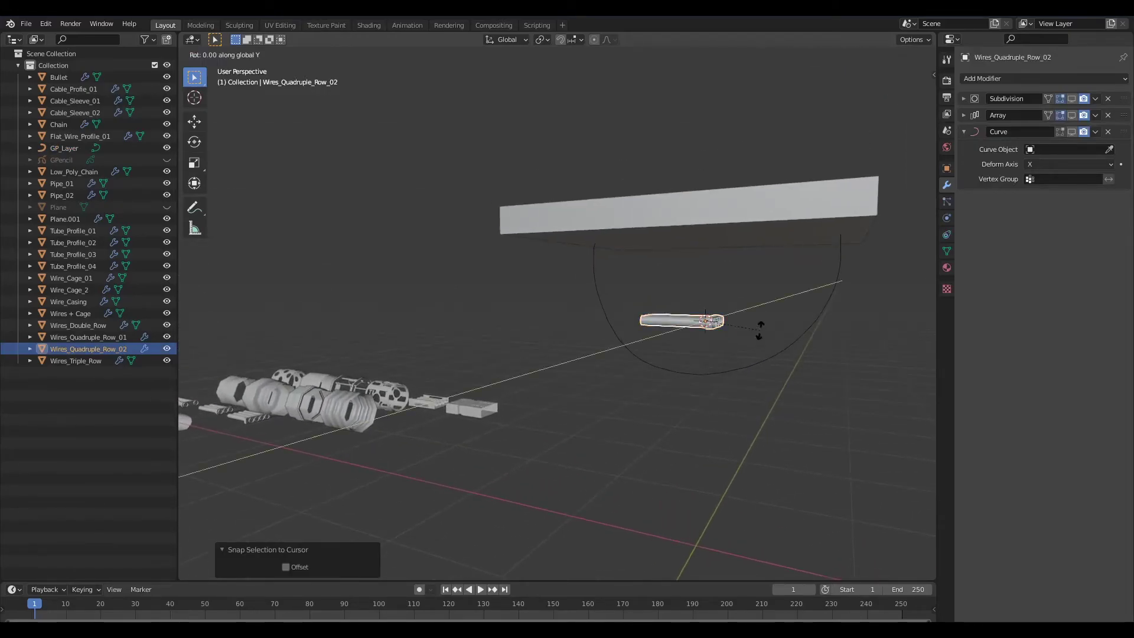
type("90")
key("Return")
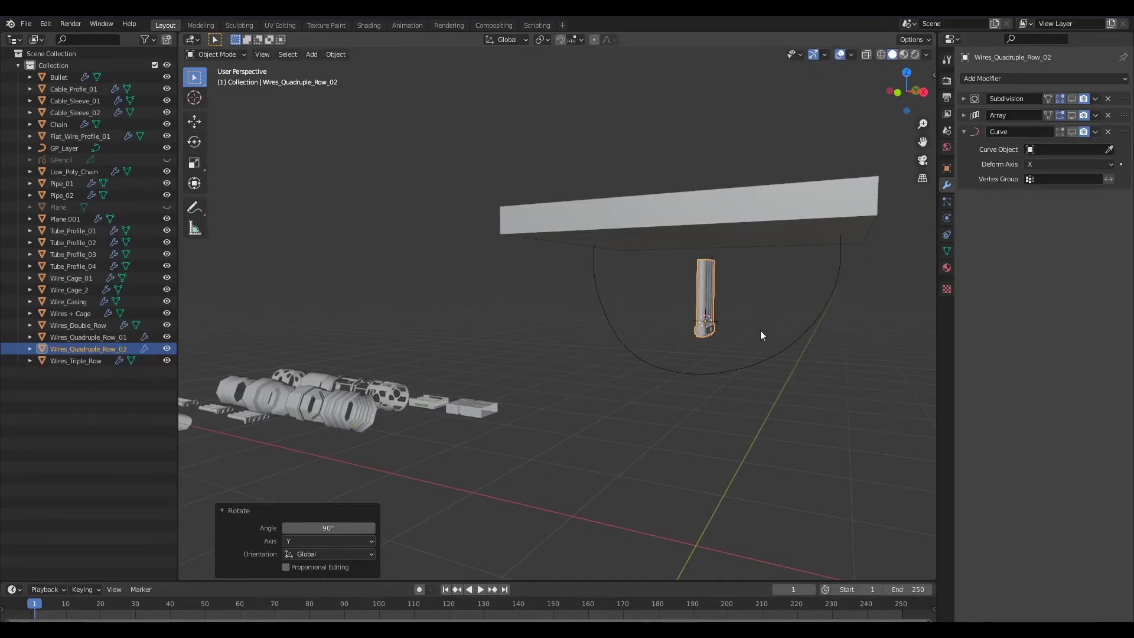
middle_click_drag(815, 318, 838, 254)
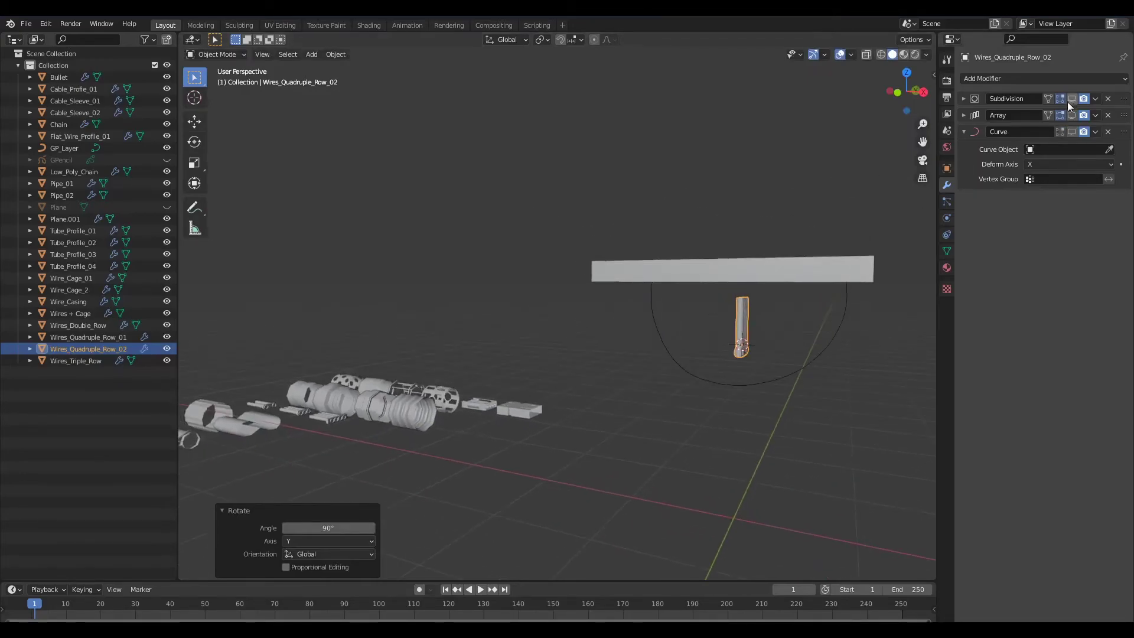
Show the Array modifier of Wires_Quadruple_Row_02 in the viewport and expand its settings
left_click(1071, 114)
middle_click_drag(895, 198, 930, 166)
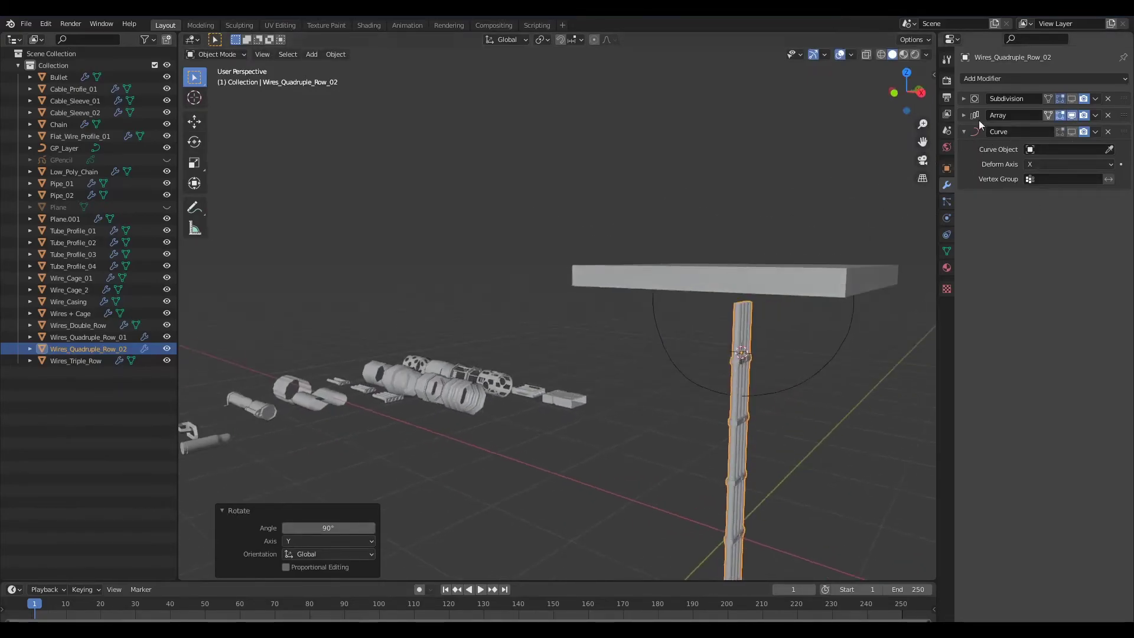
left_click(978, 118)
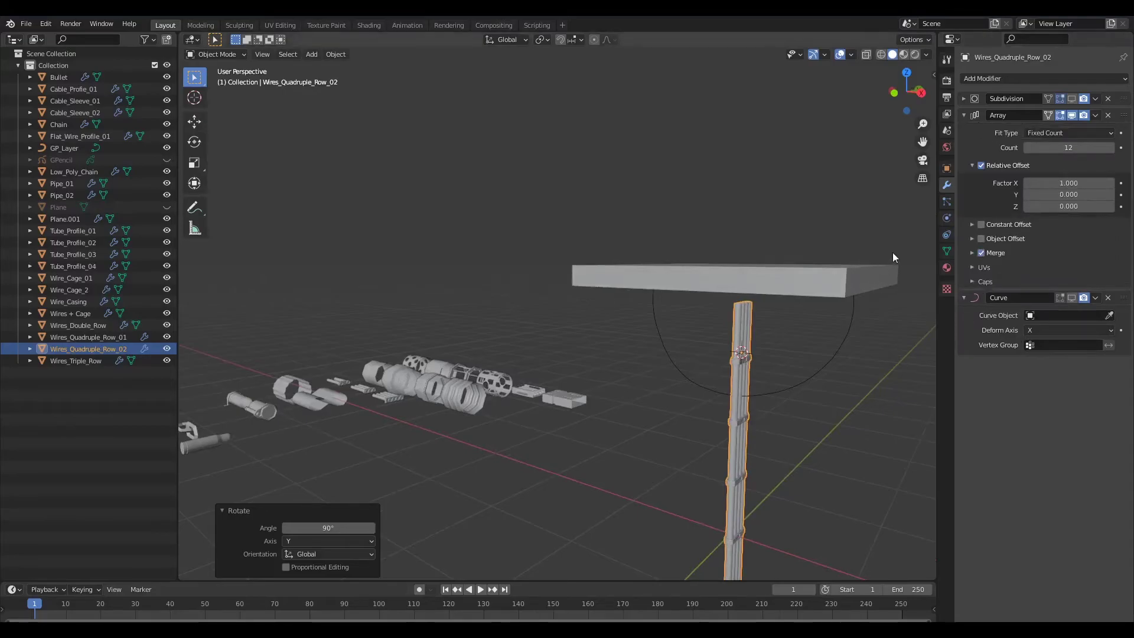
middle_click_drag(891, 252, 921, 236)
Scale the wire array down, enlarge it again by 1.724, and show its Subdivision modifier in the viewport
key("s")
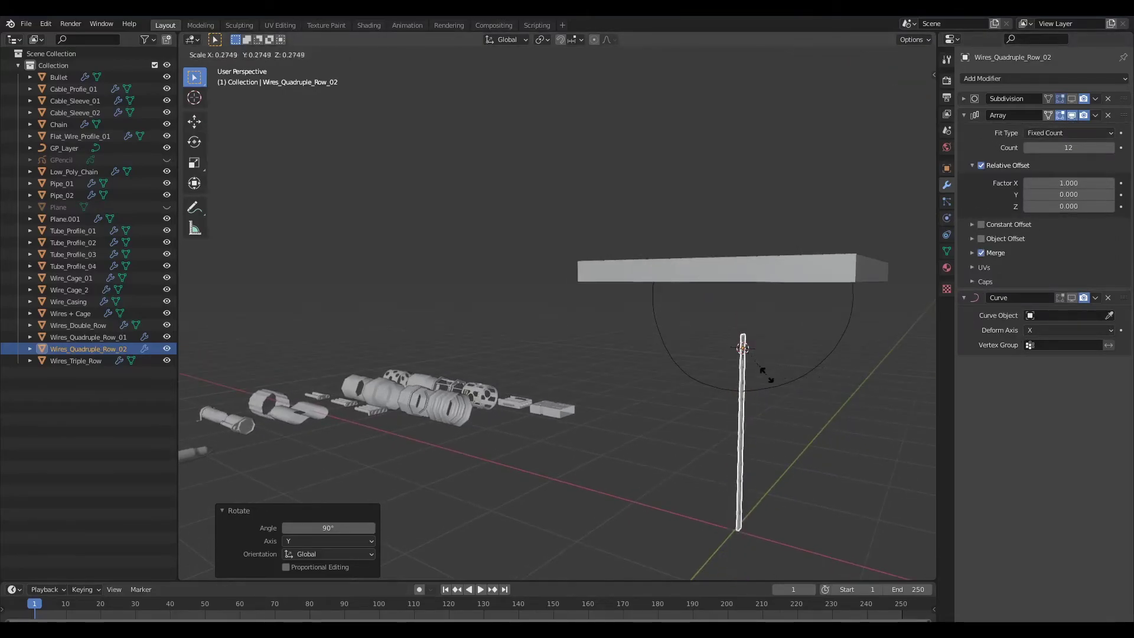
left_click(775, 373)
key("s")
left_click(867, 333)
left_click(1072, 99)
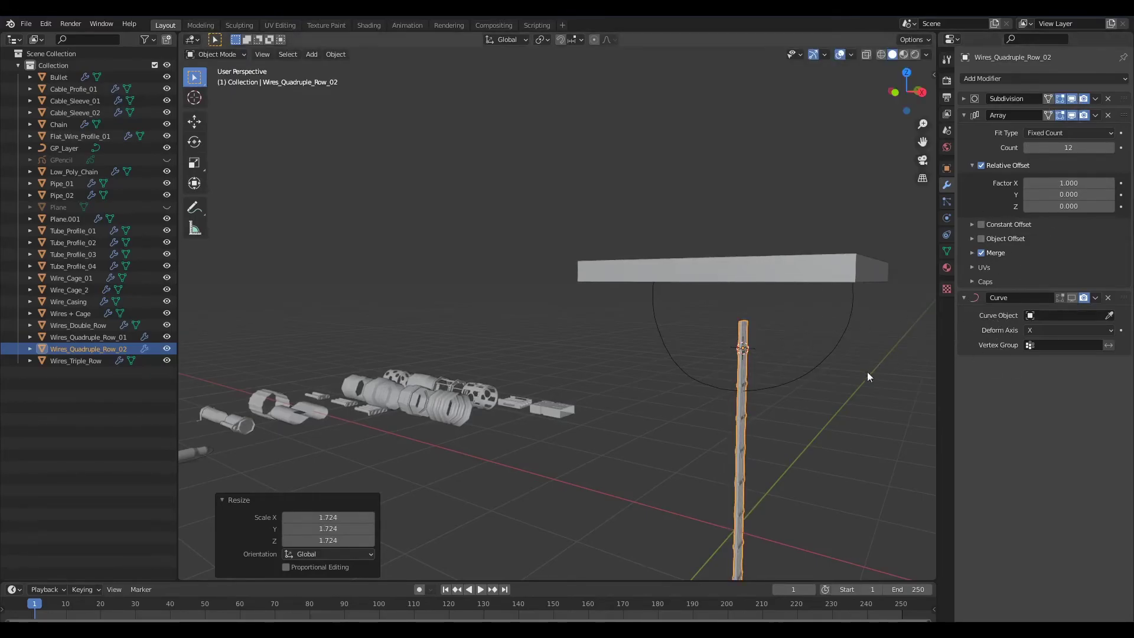
middle_click_drag(866, 373, 919, 359)
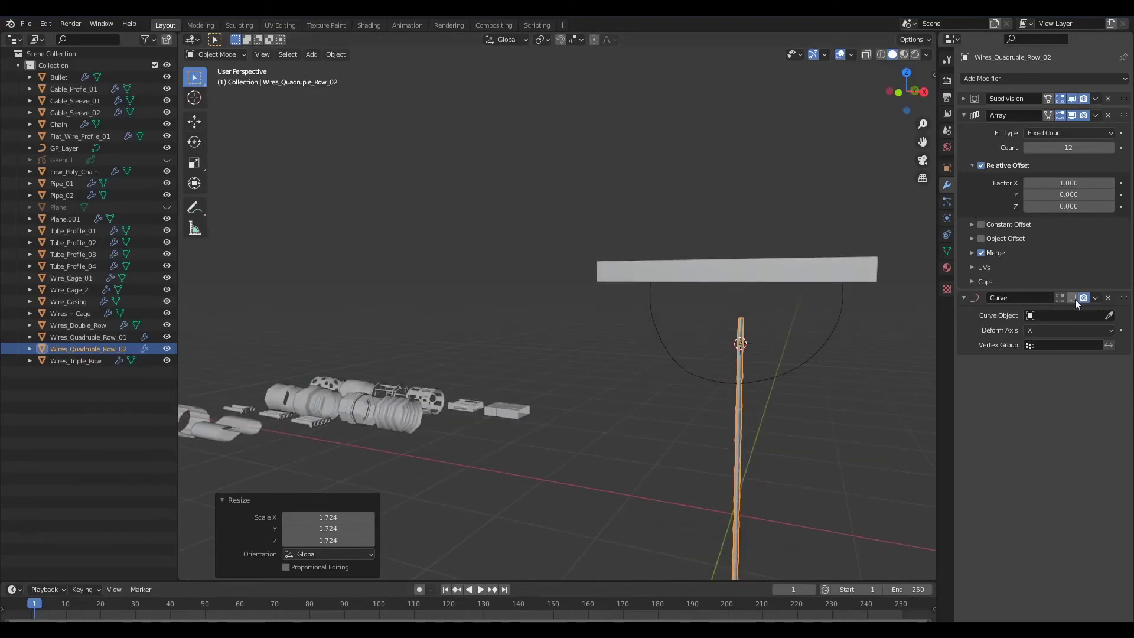
Set the Curve modifier's object to GP_Layer with deform axis Y and show the modifier in the viewport
left_click(1057, 316)
left_click(1024, 333)
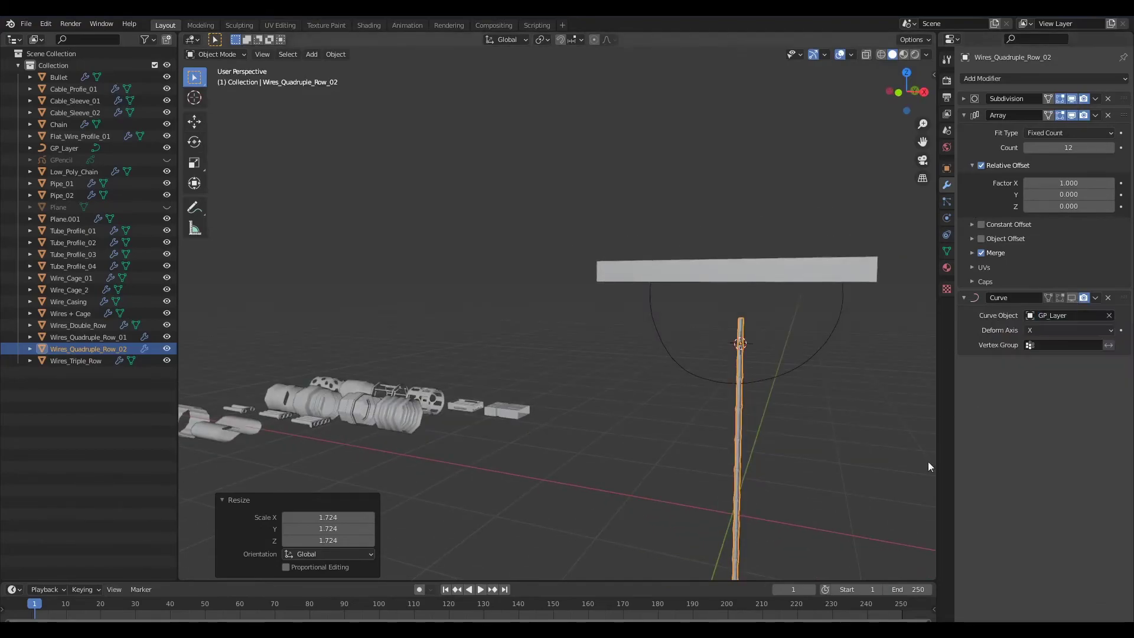
left_click(1055, 330)
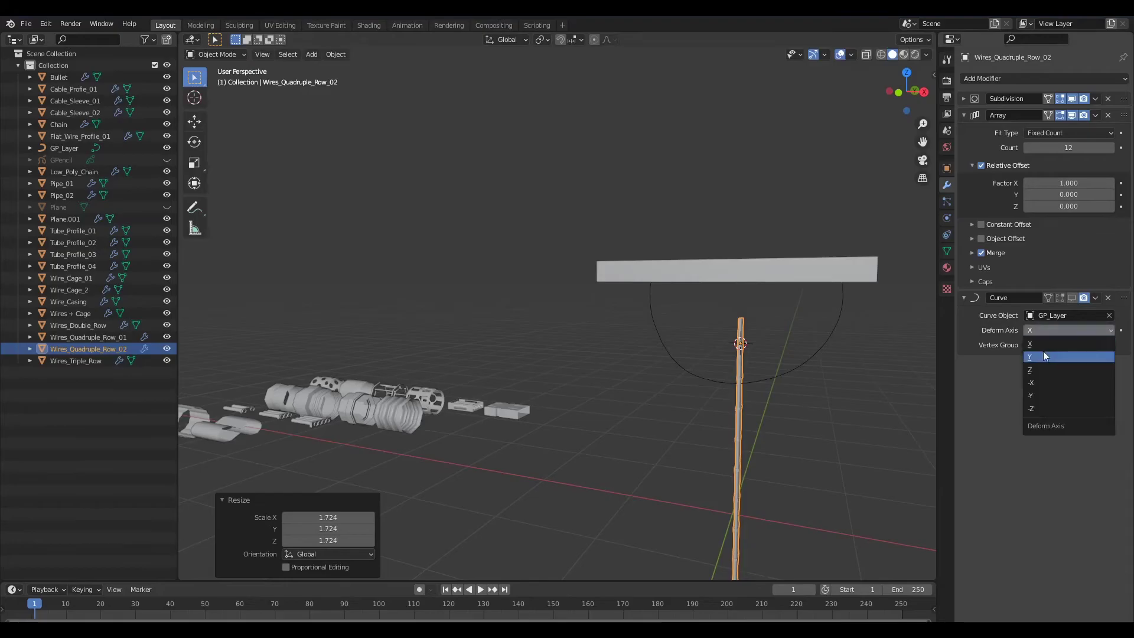
left_click(1047, 360)
middle_click_drag(855, 360, 842, 358)
left_click_drag(832, 348, 862, 366)
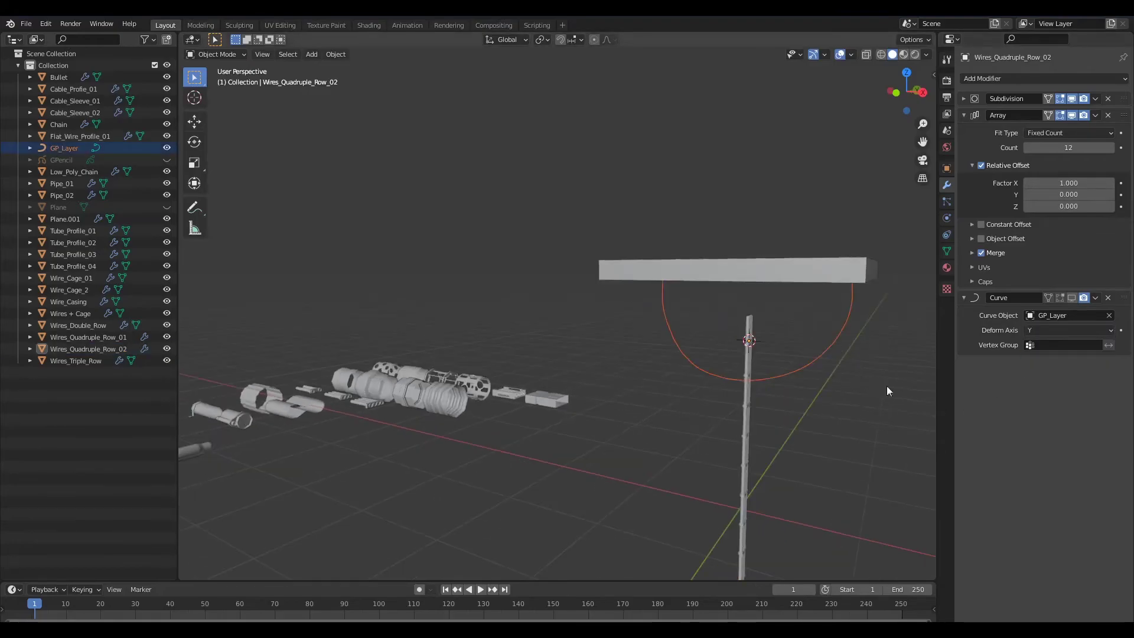
left_click(1072, 297)
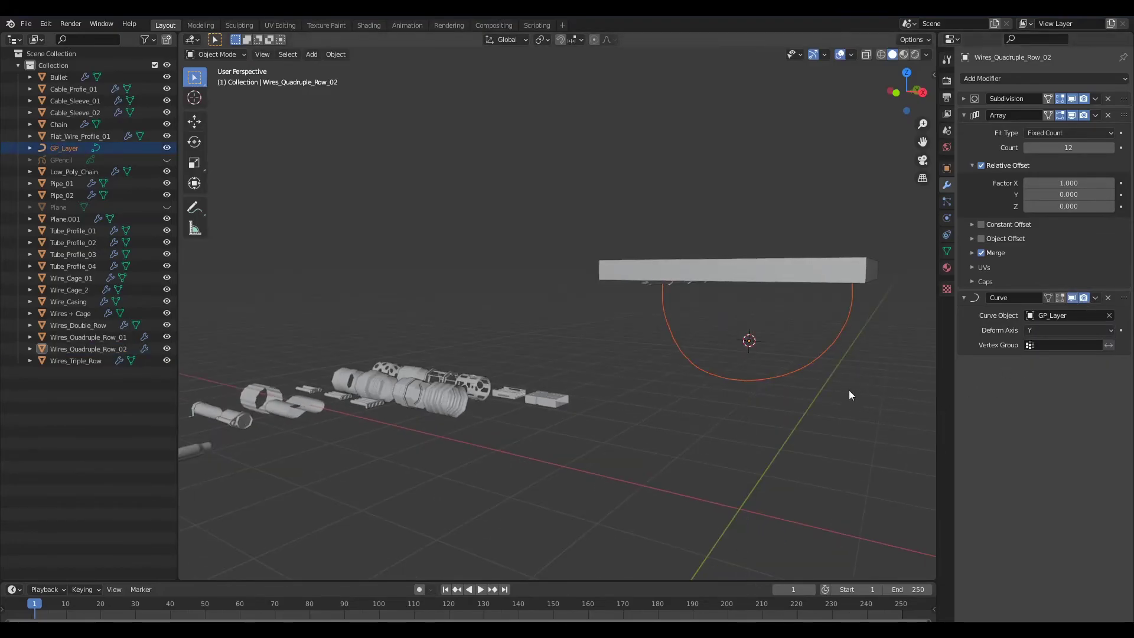
Try the X deform axis on the Curve modifier, then set the deform axis to Z
middle_click_drag(845, 410, 880, 354)
left_click(1043, 330)
left_click(1032, 359)
left_click(1046, 331)
left_click(1039, 344)
left_click(1048, 331)
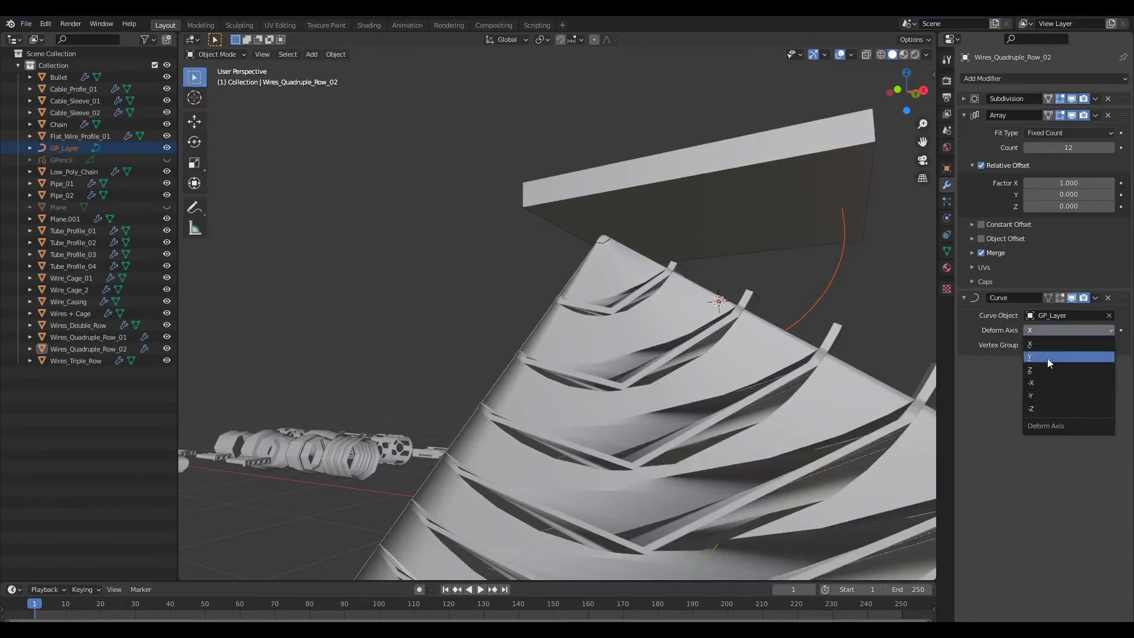
left_click(1046, 372)
Look over the deformed wires under the slab and switch to the front view
scroll(834, 339, "down", 3)
middle_click_drag(833, 338, 854, 405)
key("grave")
left_click(869, 359)
middle_click_drag(869, 359, 843, 284)
key("grave")
left_click(746, 208)
key("g")
key("z")
right_click(788, 397)
Move the Wires_Quadruple_Row_02 object up along Z so the deformed wires fill the U-shaped curve
left_click(757, 393)
key("g")
key("z")
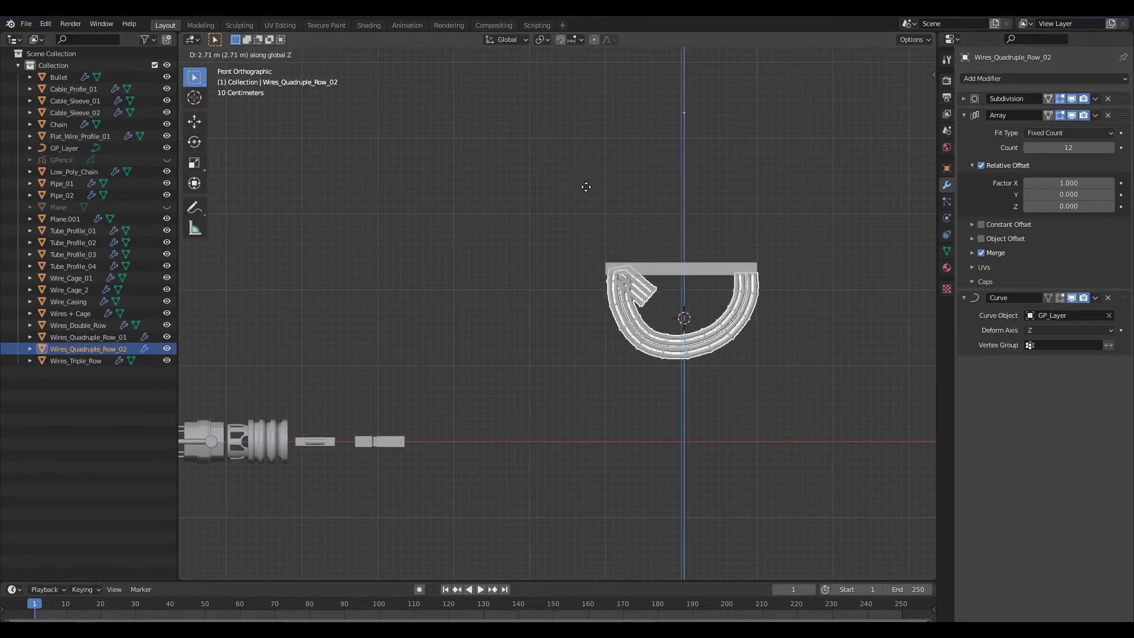
left_click(567, 169)
Scale the wires by 0.805 and move them about -0.25 m along Z so both ends sit evenly under the slab
key("s")
left_click(747, 307)
key("g")
key("z")
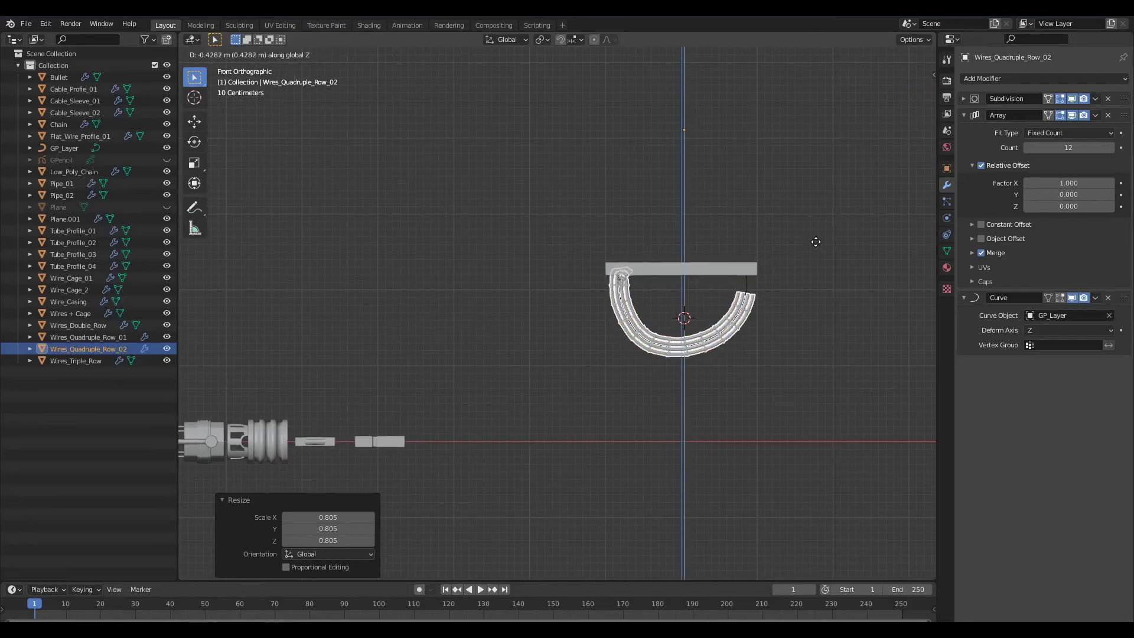
left_click(816, 234)
scroll(829, 315, "up", 1)
middle_click_drag(753, 311, 796, 370, "shift")
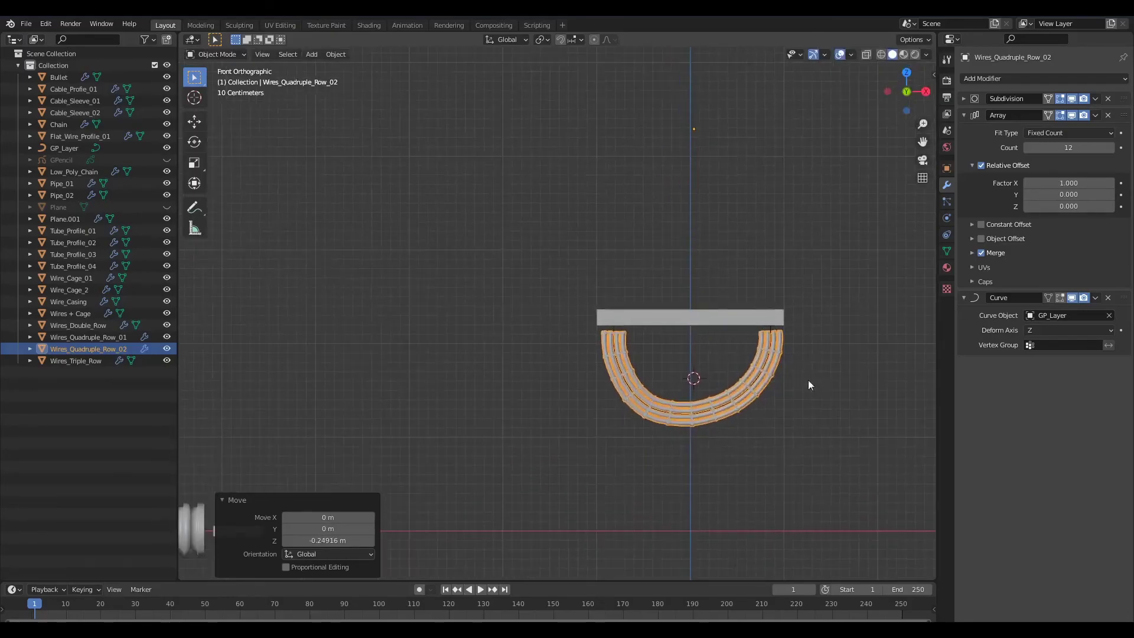
Select the wires together with the GP_Layer curve and raise both about 0.04 m along Z to meet the slab's underside
left_click_drag(709, 361, 804, 518)
key("g")
key("z")
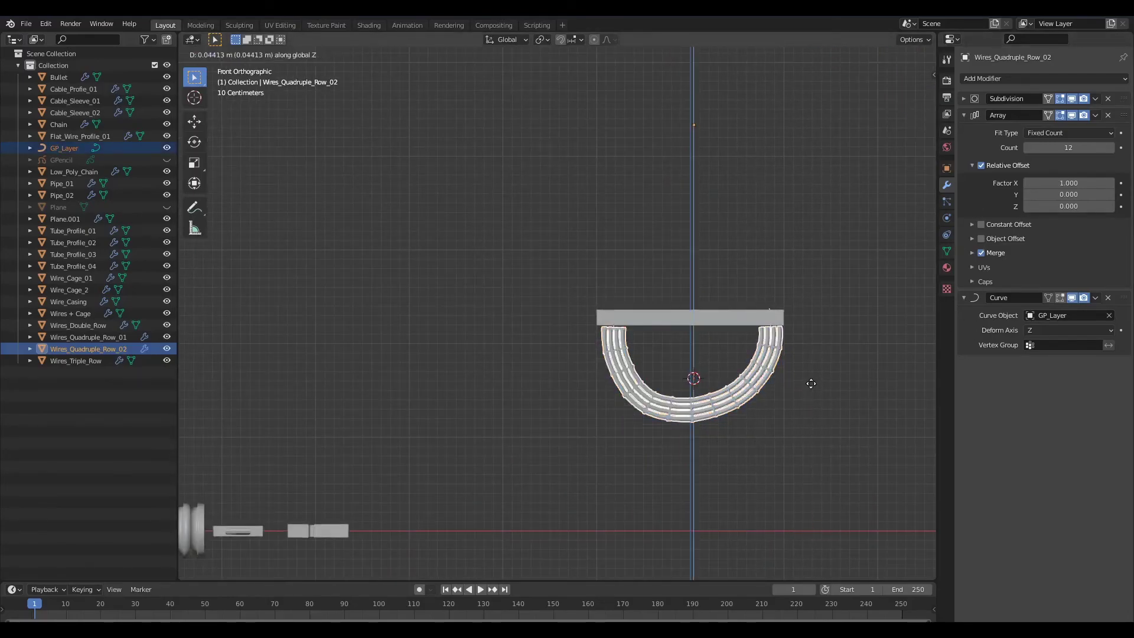
left_click(810, 384)
left_click(810, 380)
middle_click_drag(786, 322, 737, 341)
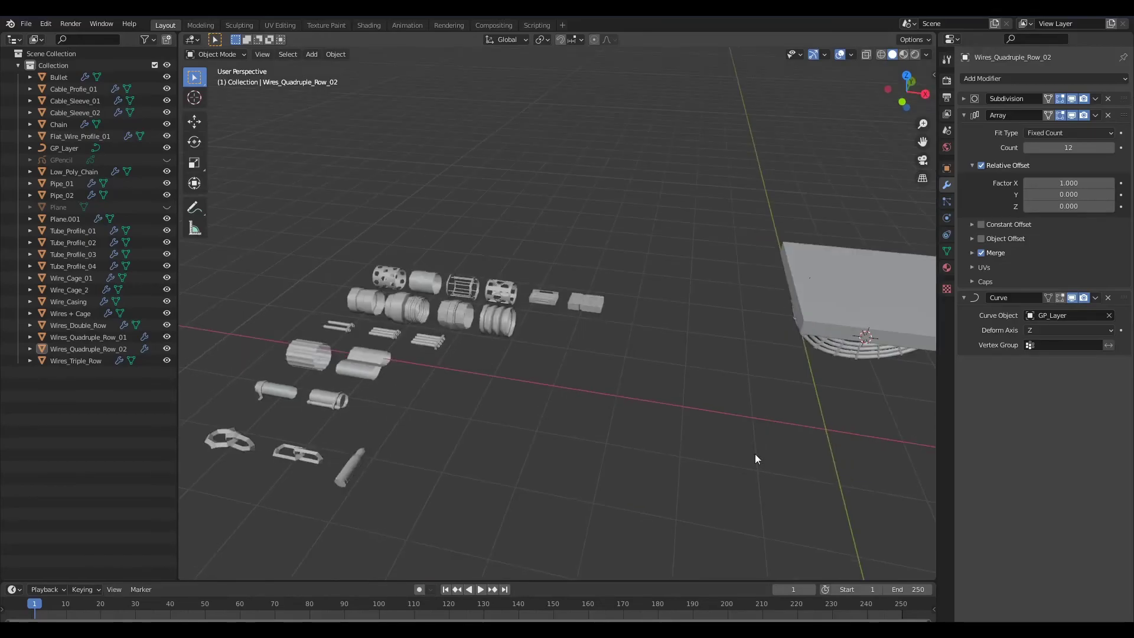
Examine the premade parts from the top view, box-selecting and deselecting them, and view the hanging wires under the slab
key("grave")
left_click(785, 369)
middle_click_drag(785, 378, 792, 434, "shift")
scroll(827, 466, "down", 2)
left_click_drag(710, 122, 354, 502)
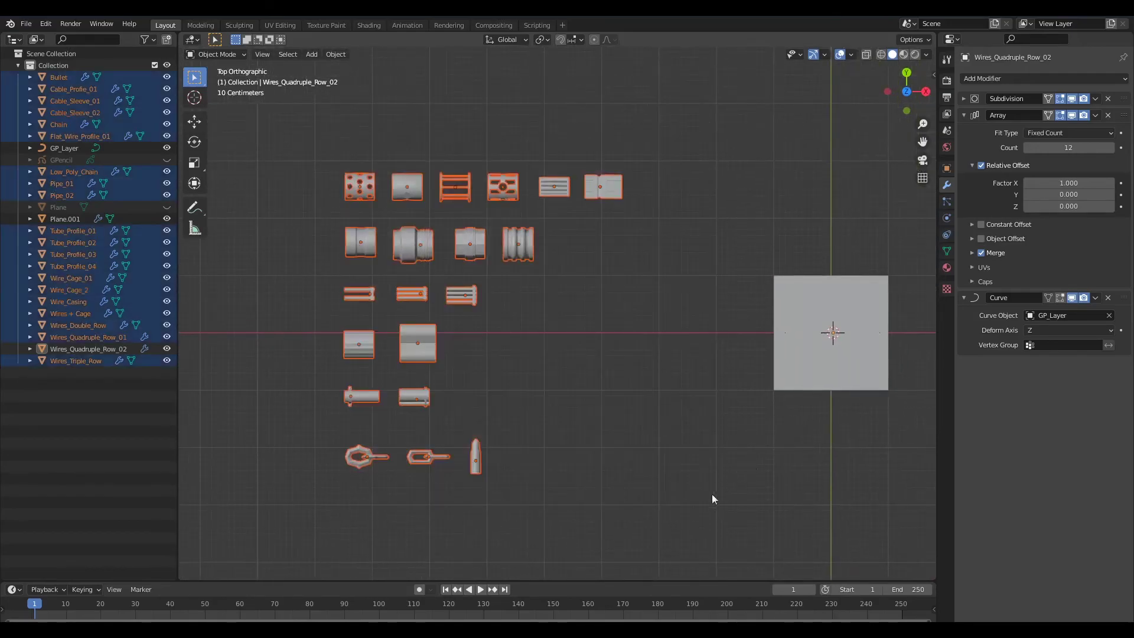
middle_click_drag(745, 492, 748, 429)
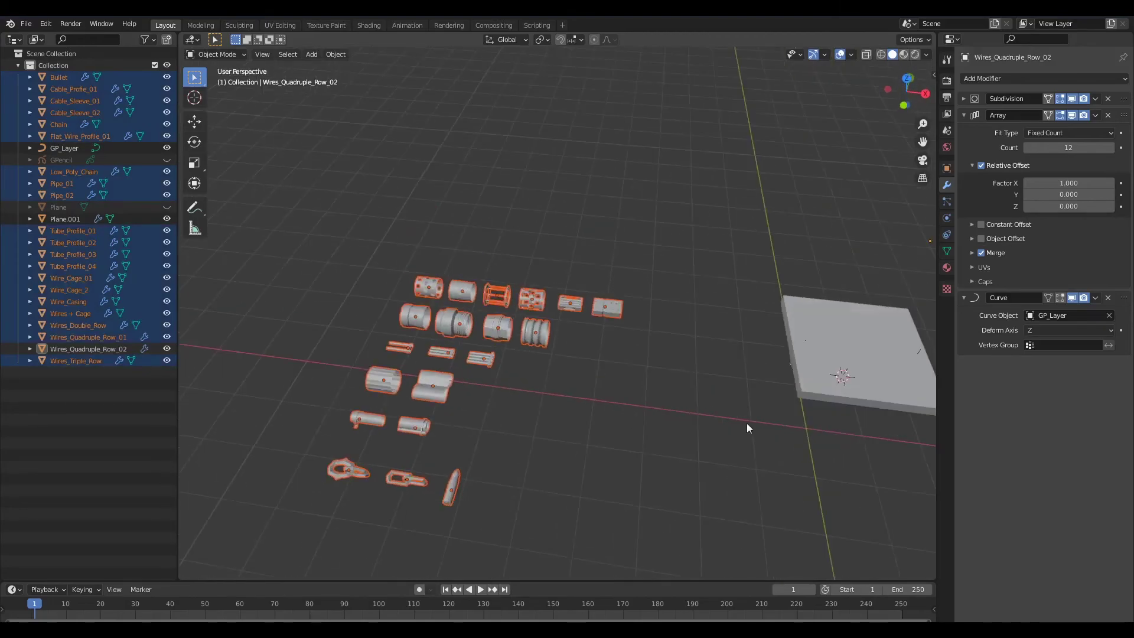
left_click(784, 466)
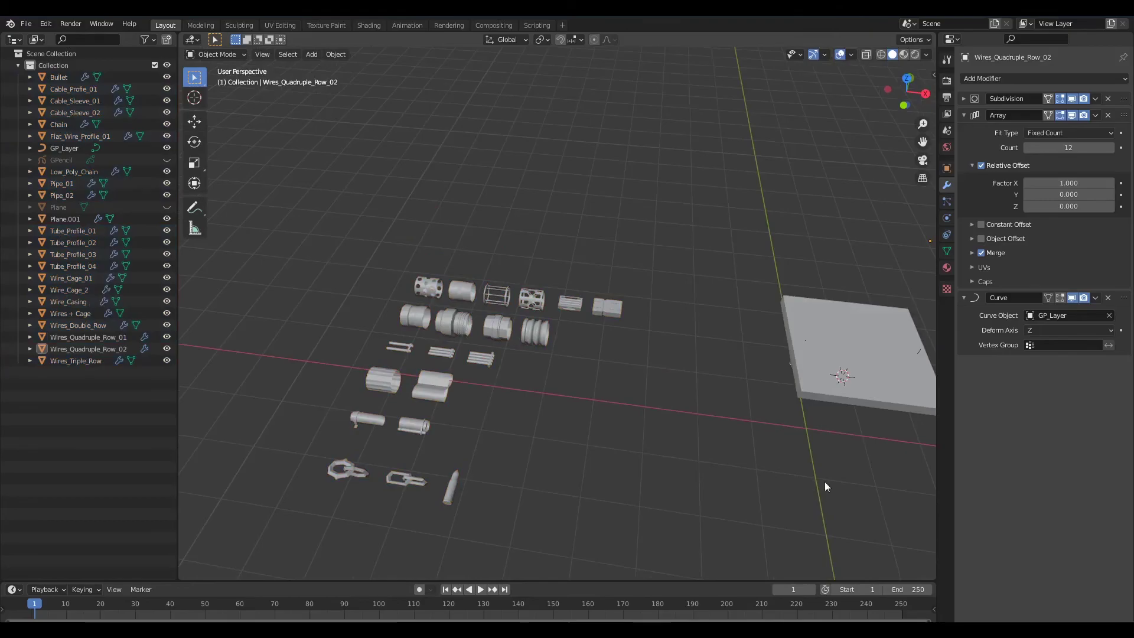
middle_click_drag(831, 480, 783, 420)
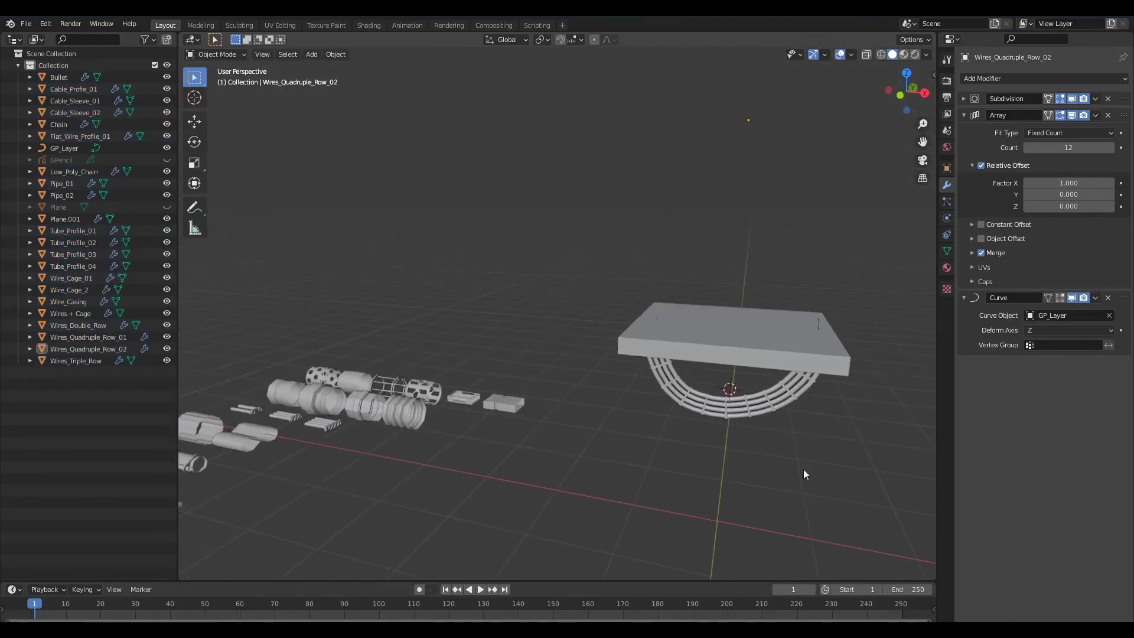
middle_click_drag(801, 465, 791, 454)
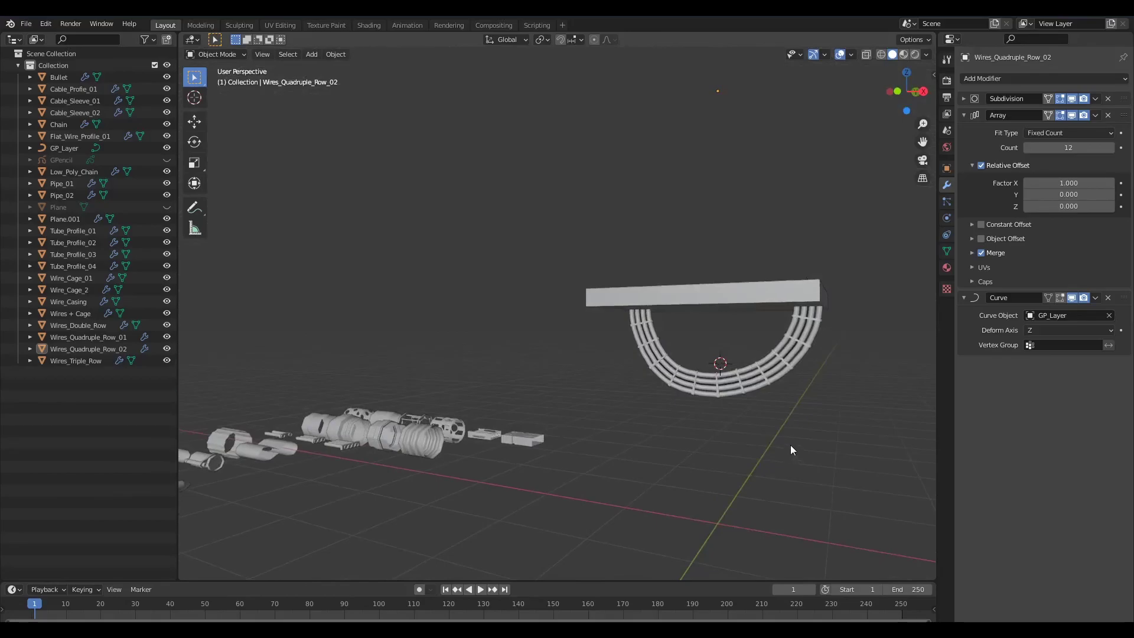